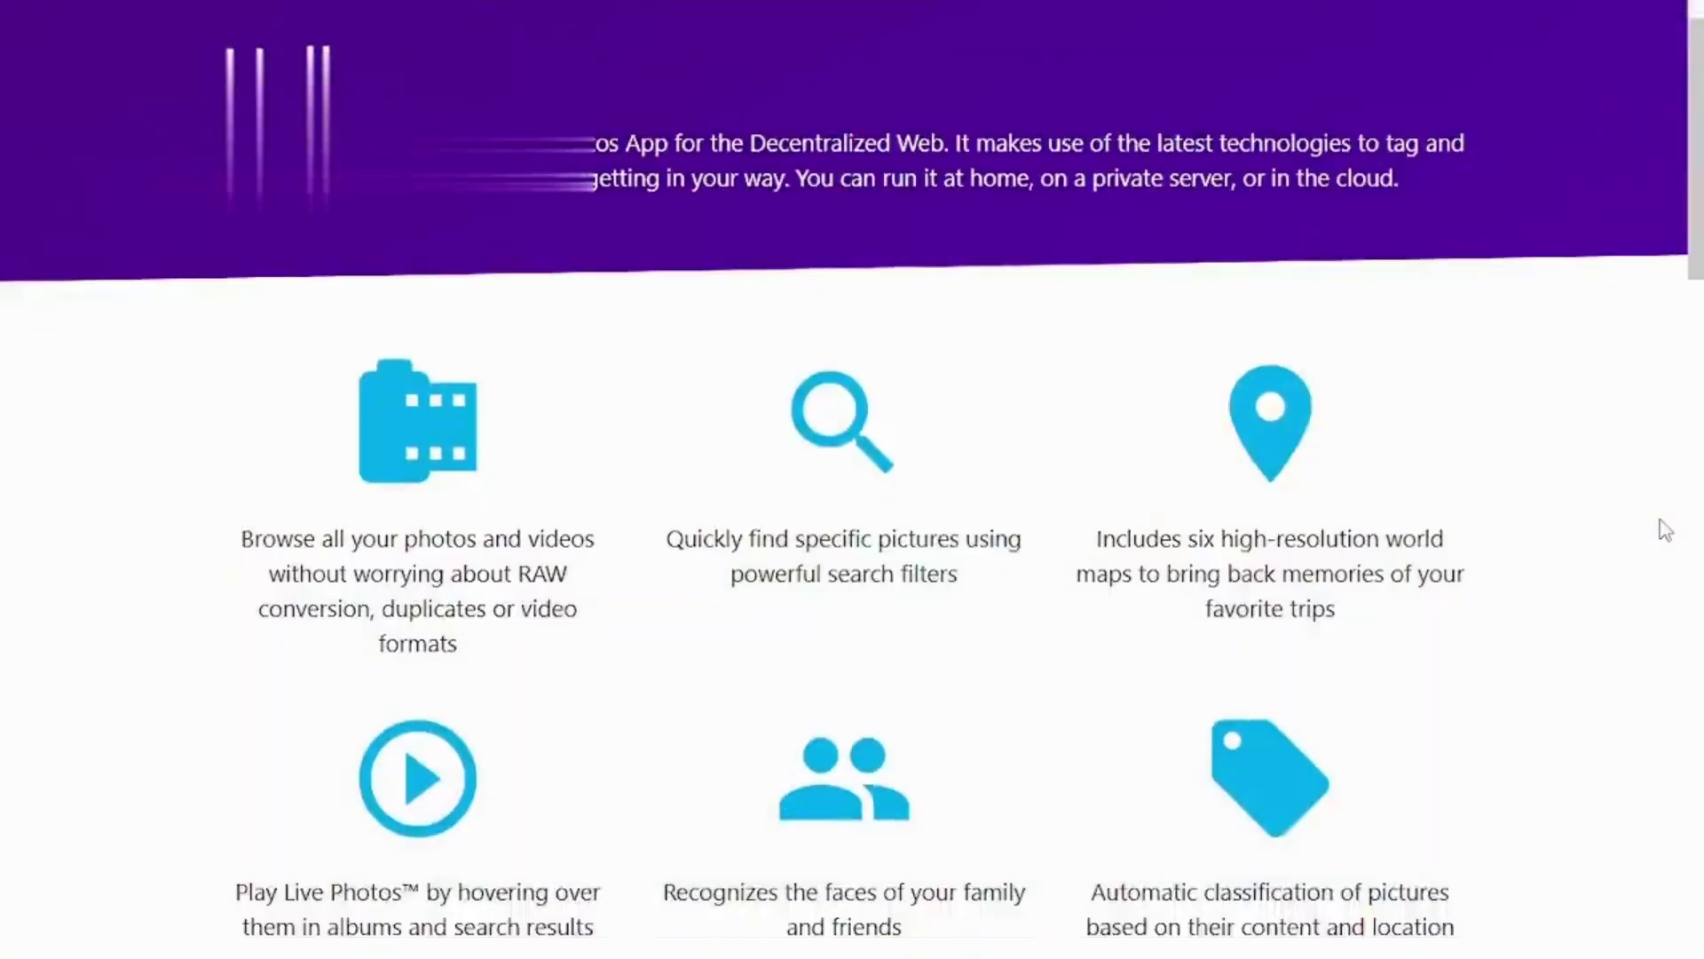
scroll(1664, 529, down, 5)
scroll(1665, 529, down, 4)
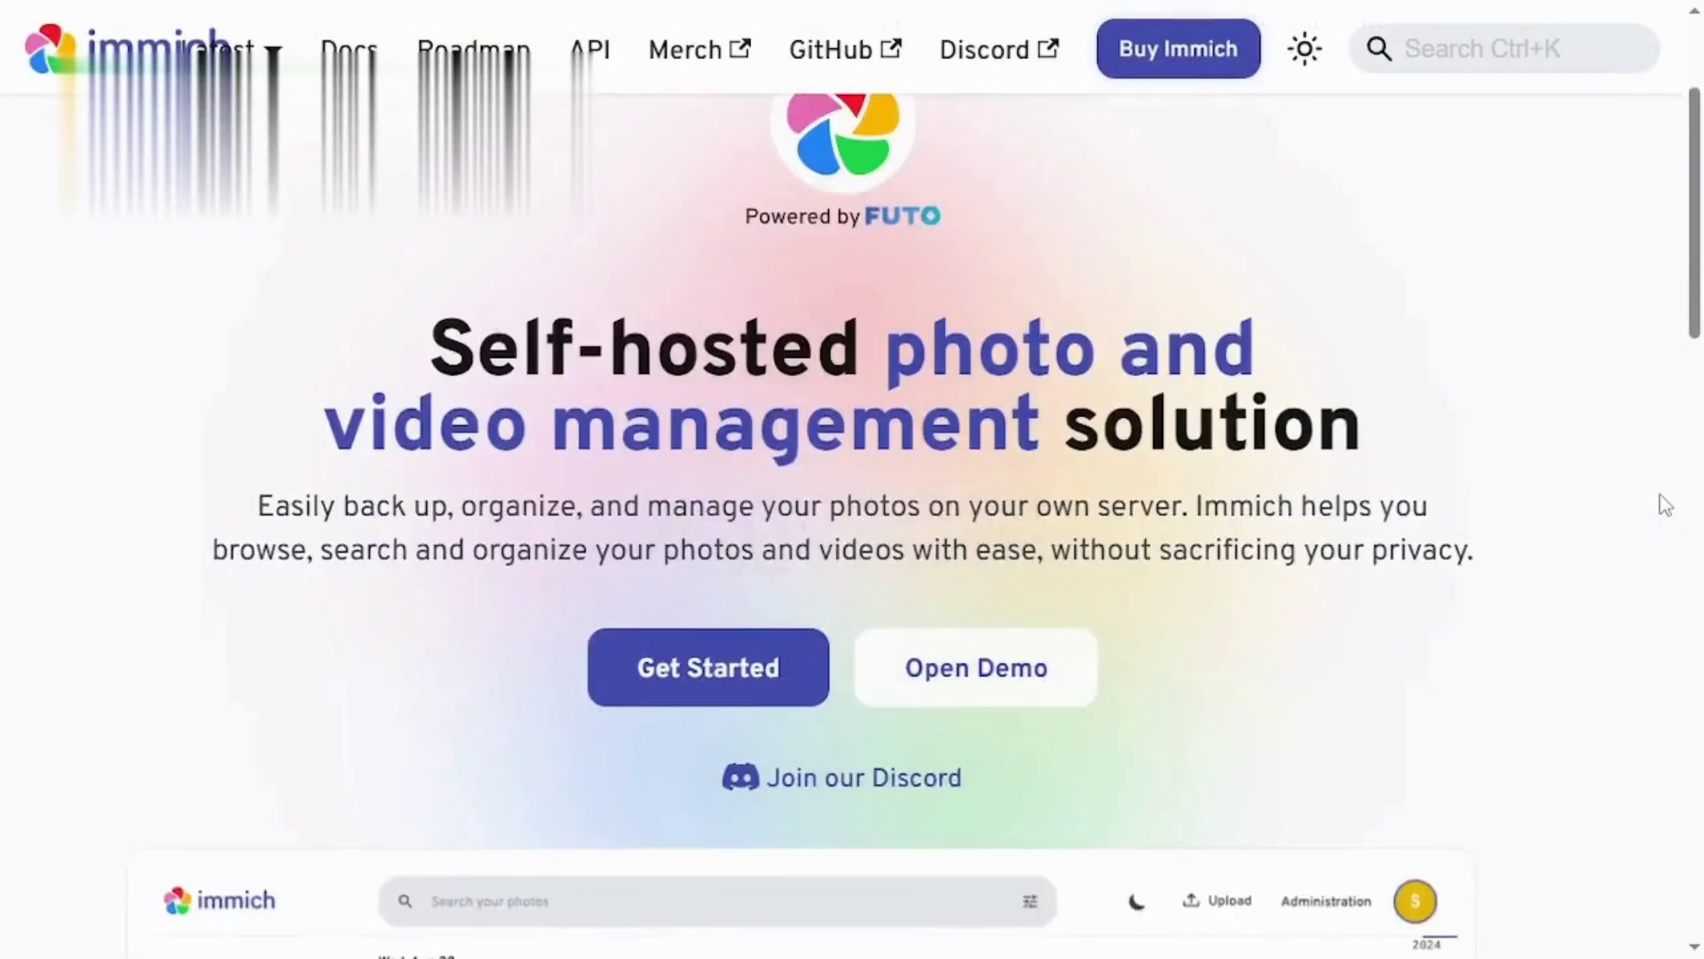
scroll(1666, 504, up, 2)
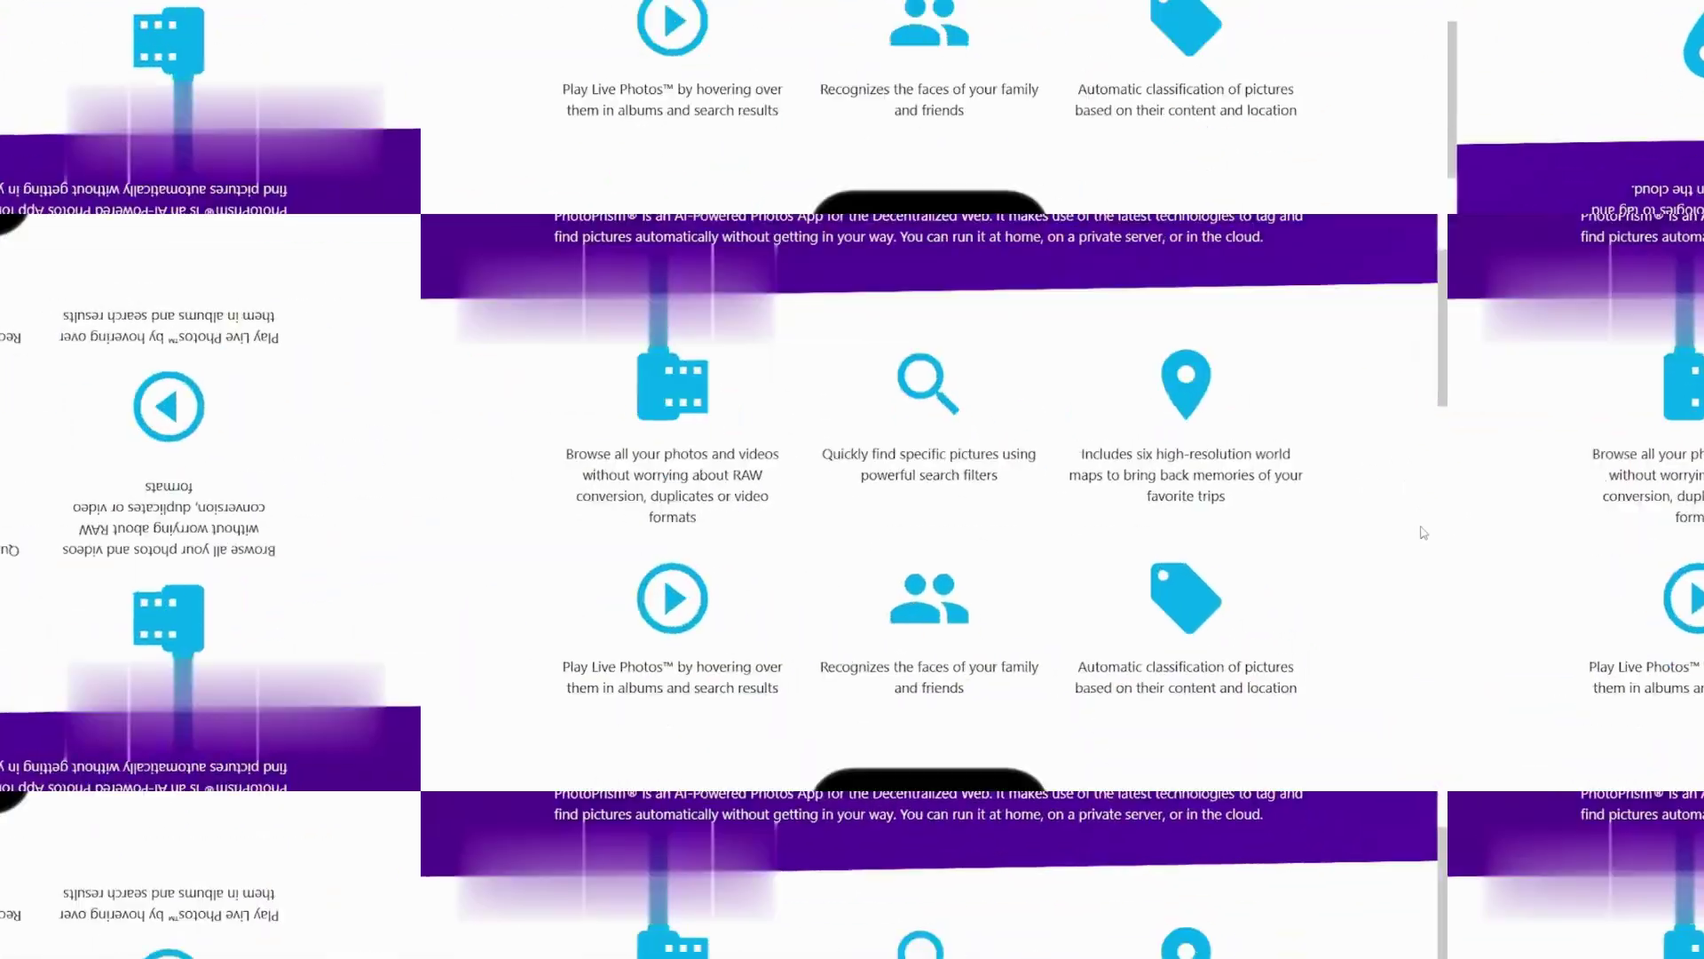
scroll(1664, 528, down, 4)
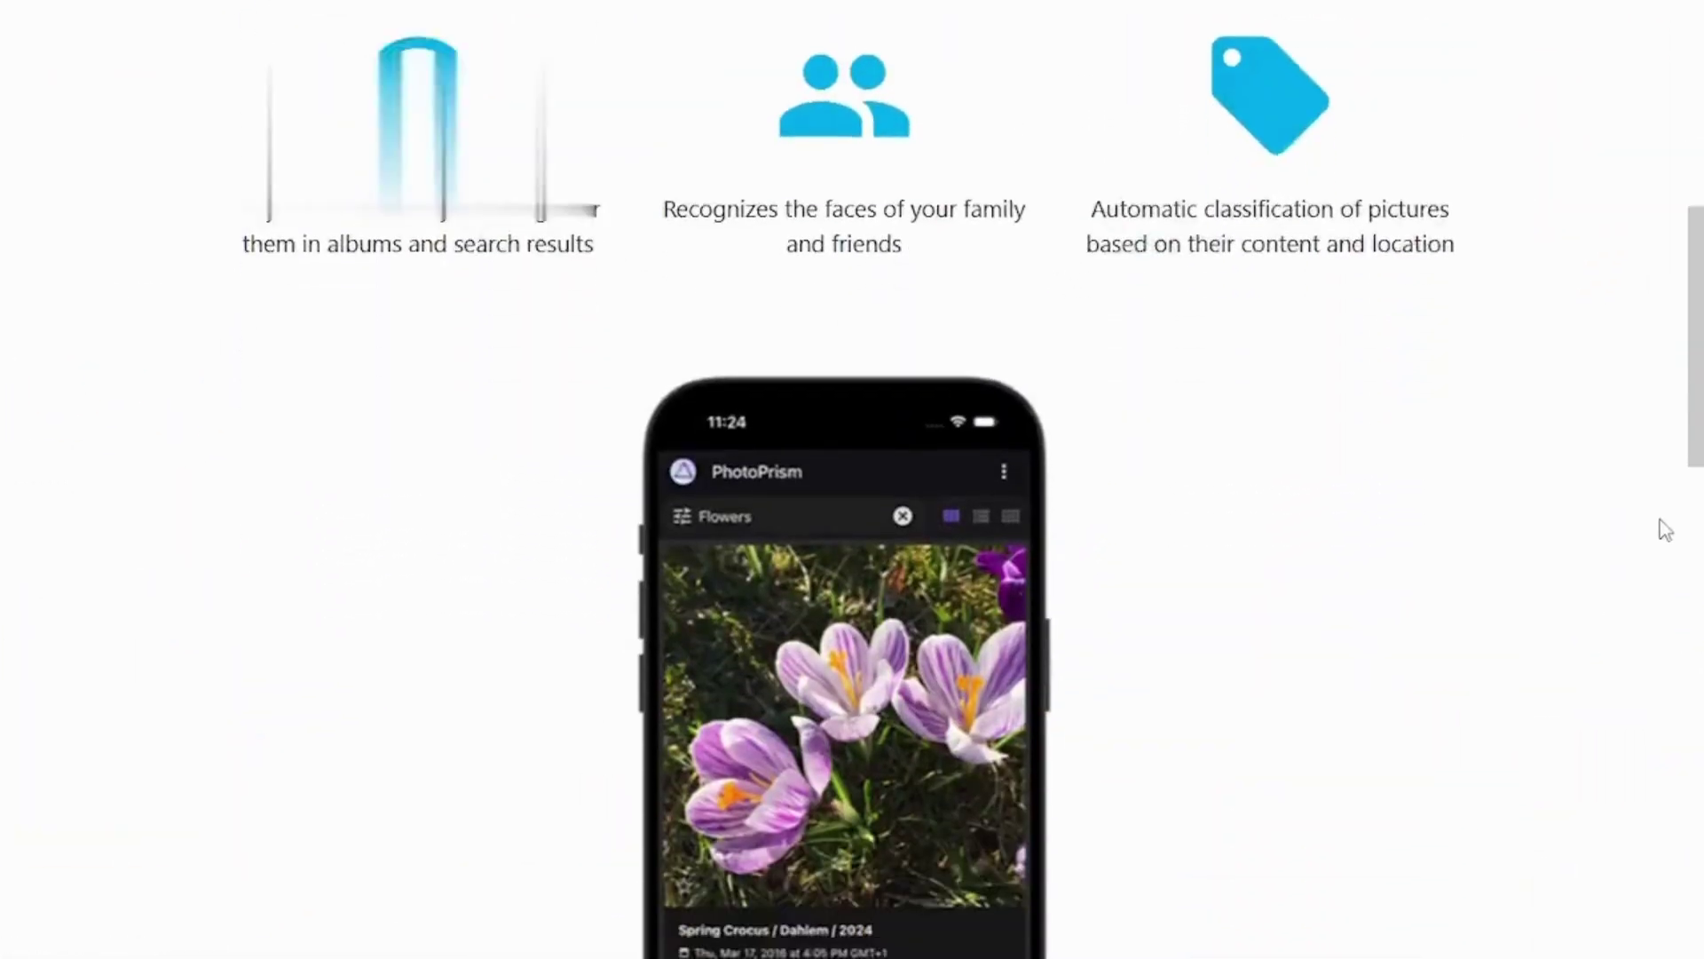
scroll(1664, 530, down, 4)
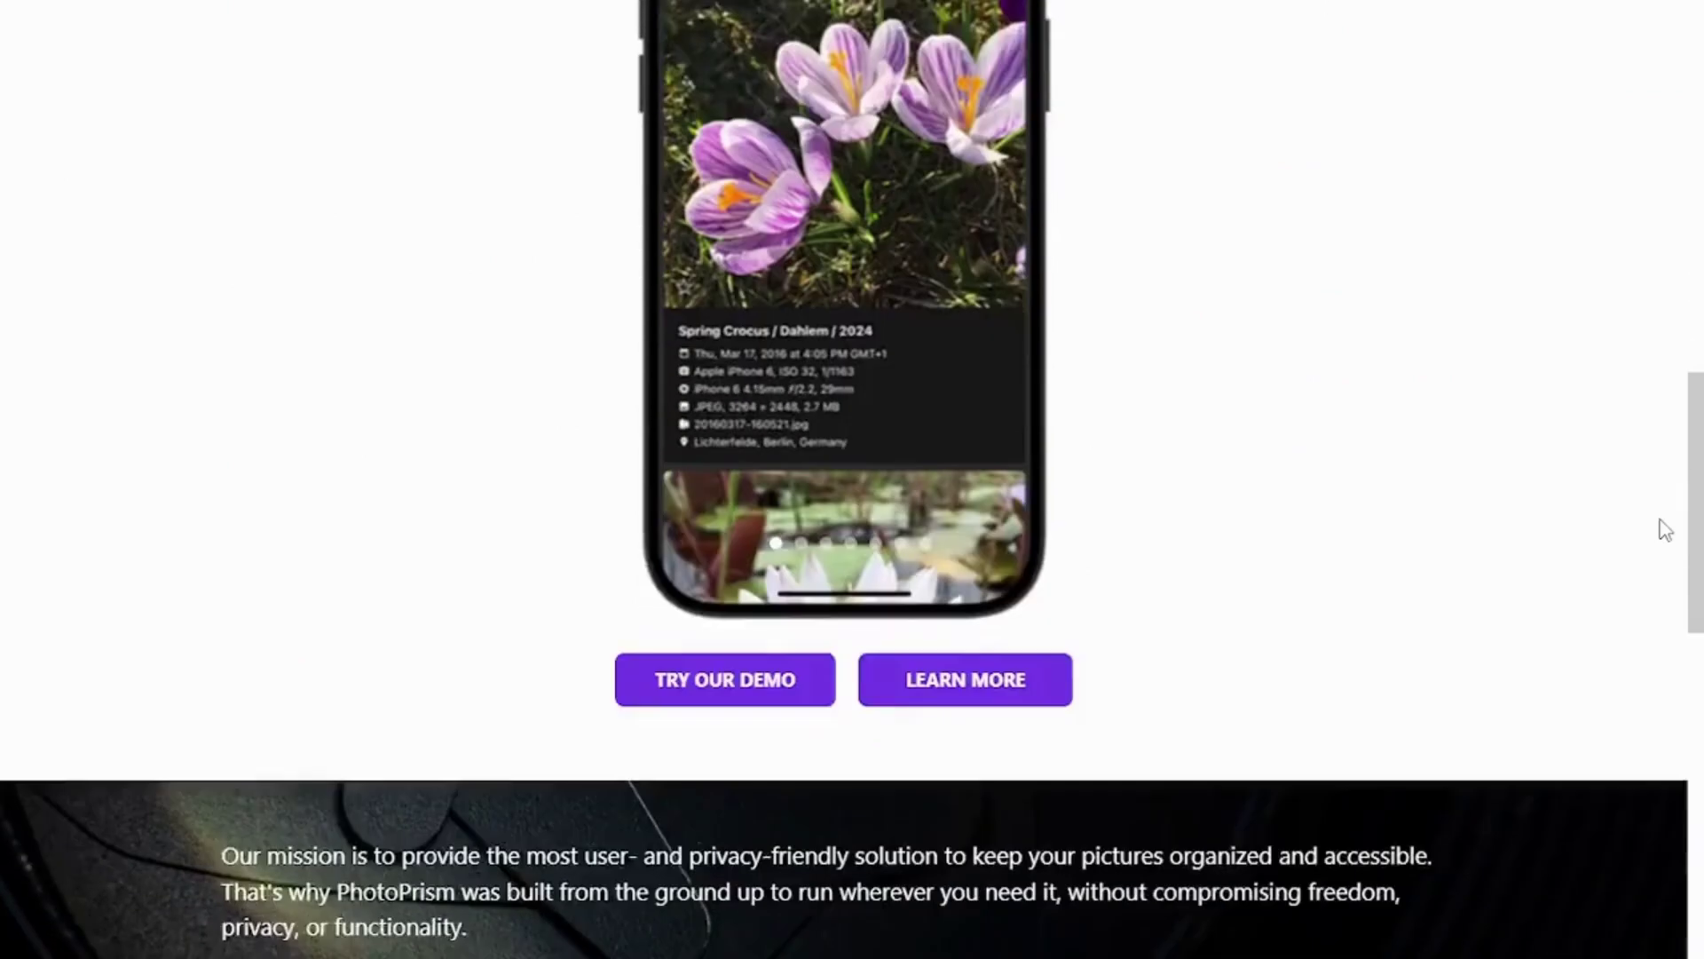
scroll(1664, 530, down, 4)
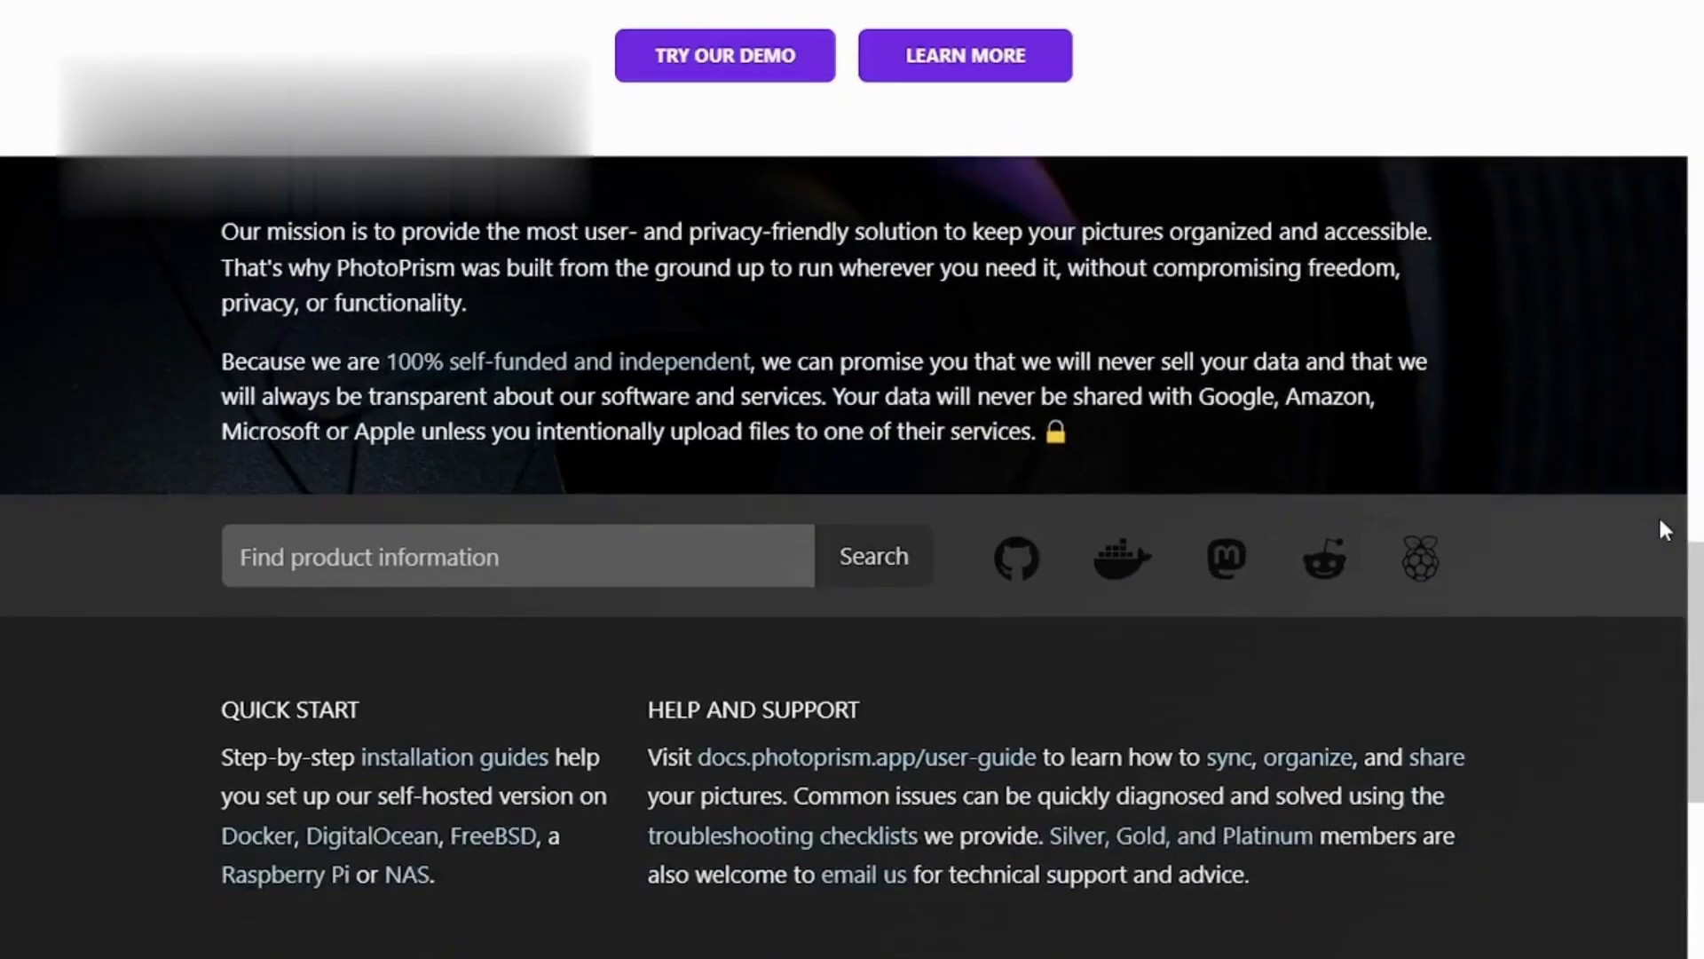
scroll(1665, 528, up, 4)
scroll(1665, 529, up, 4)
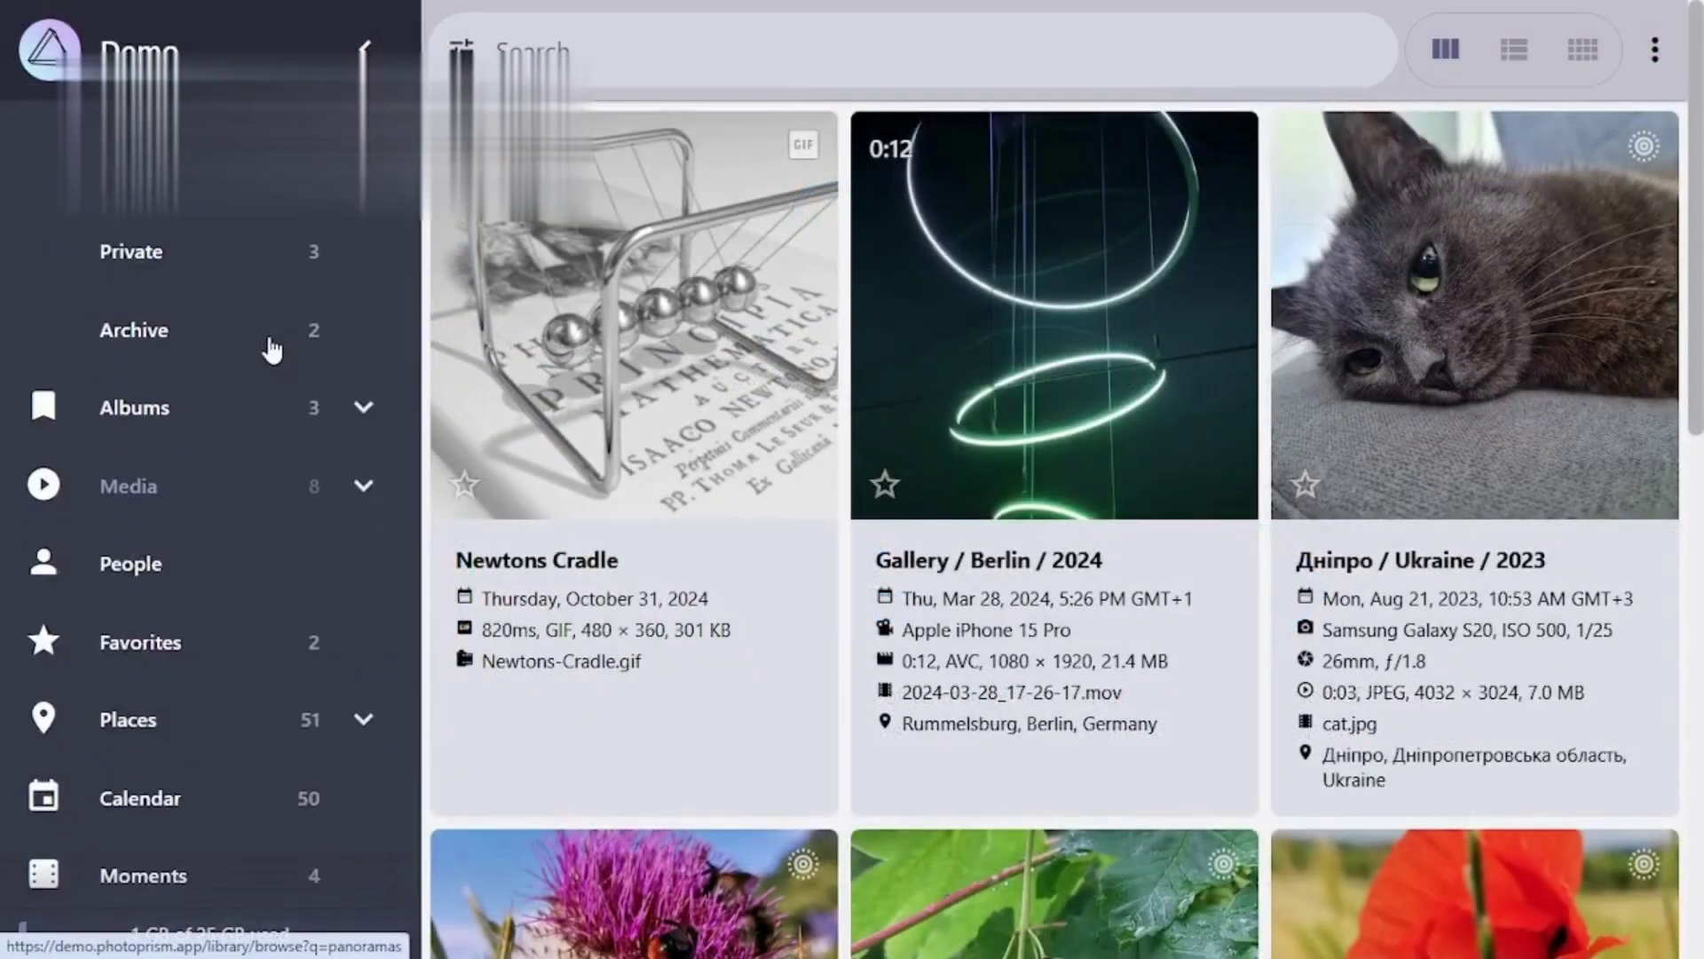
scroll(272, 349, down, 3)
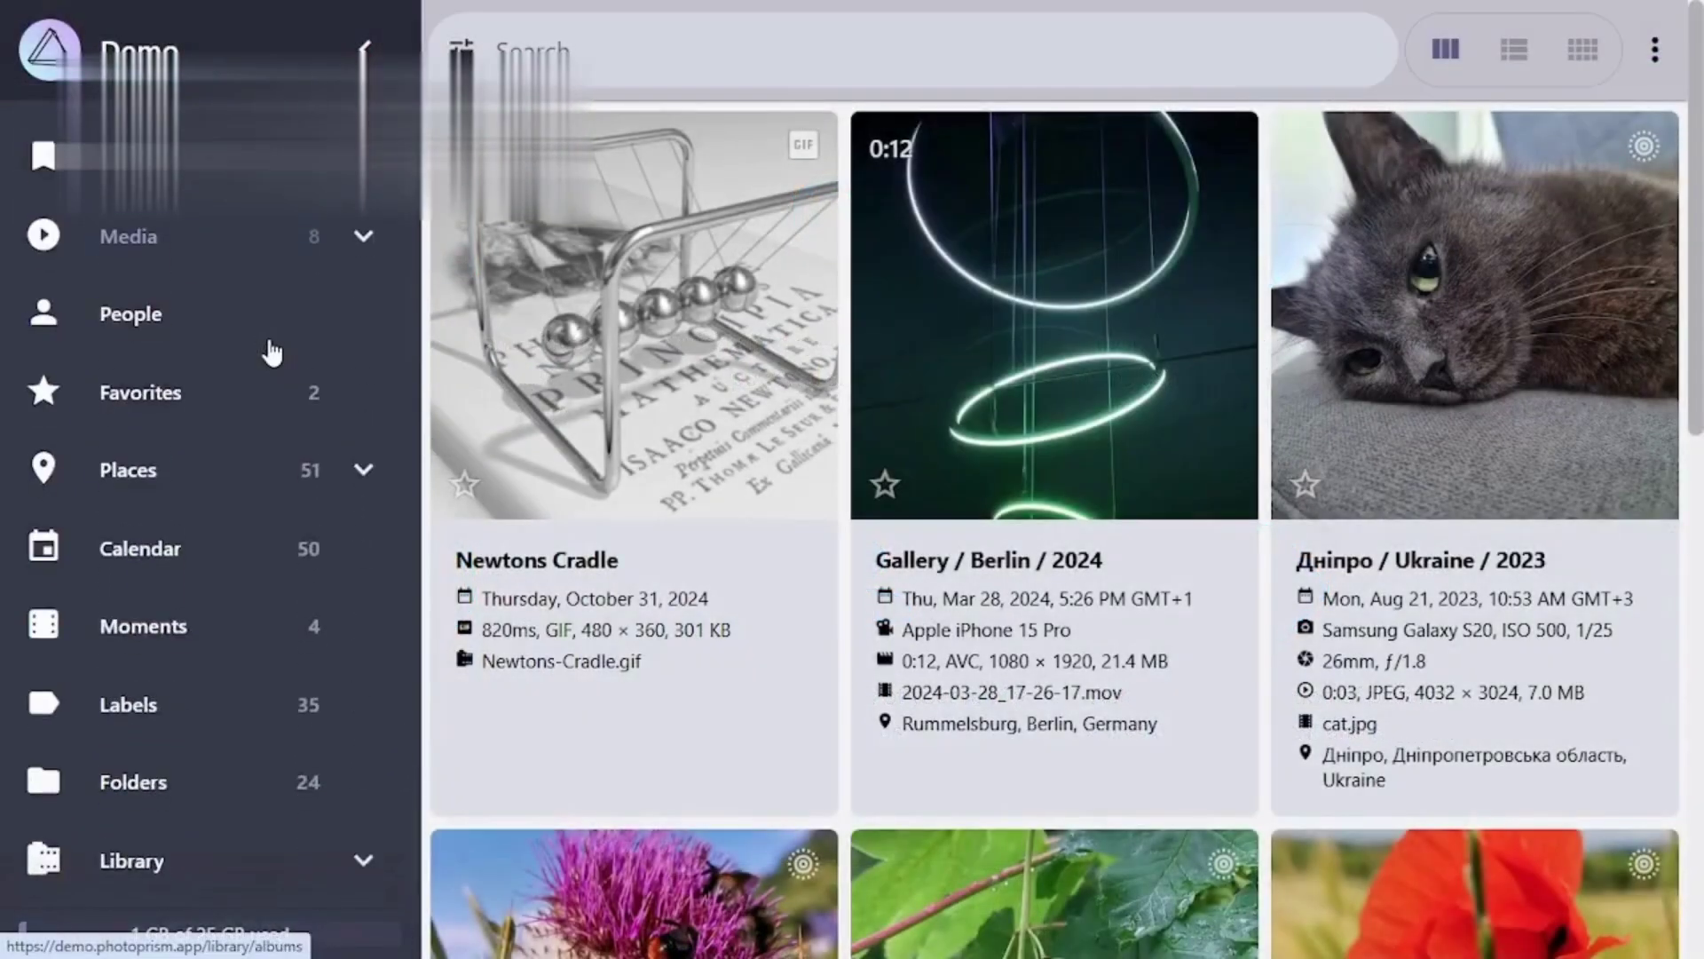
scroll(273, 353, down, 2)
scroll(296, 435, up, 4)
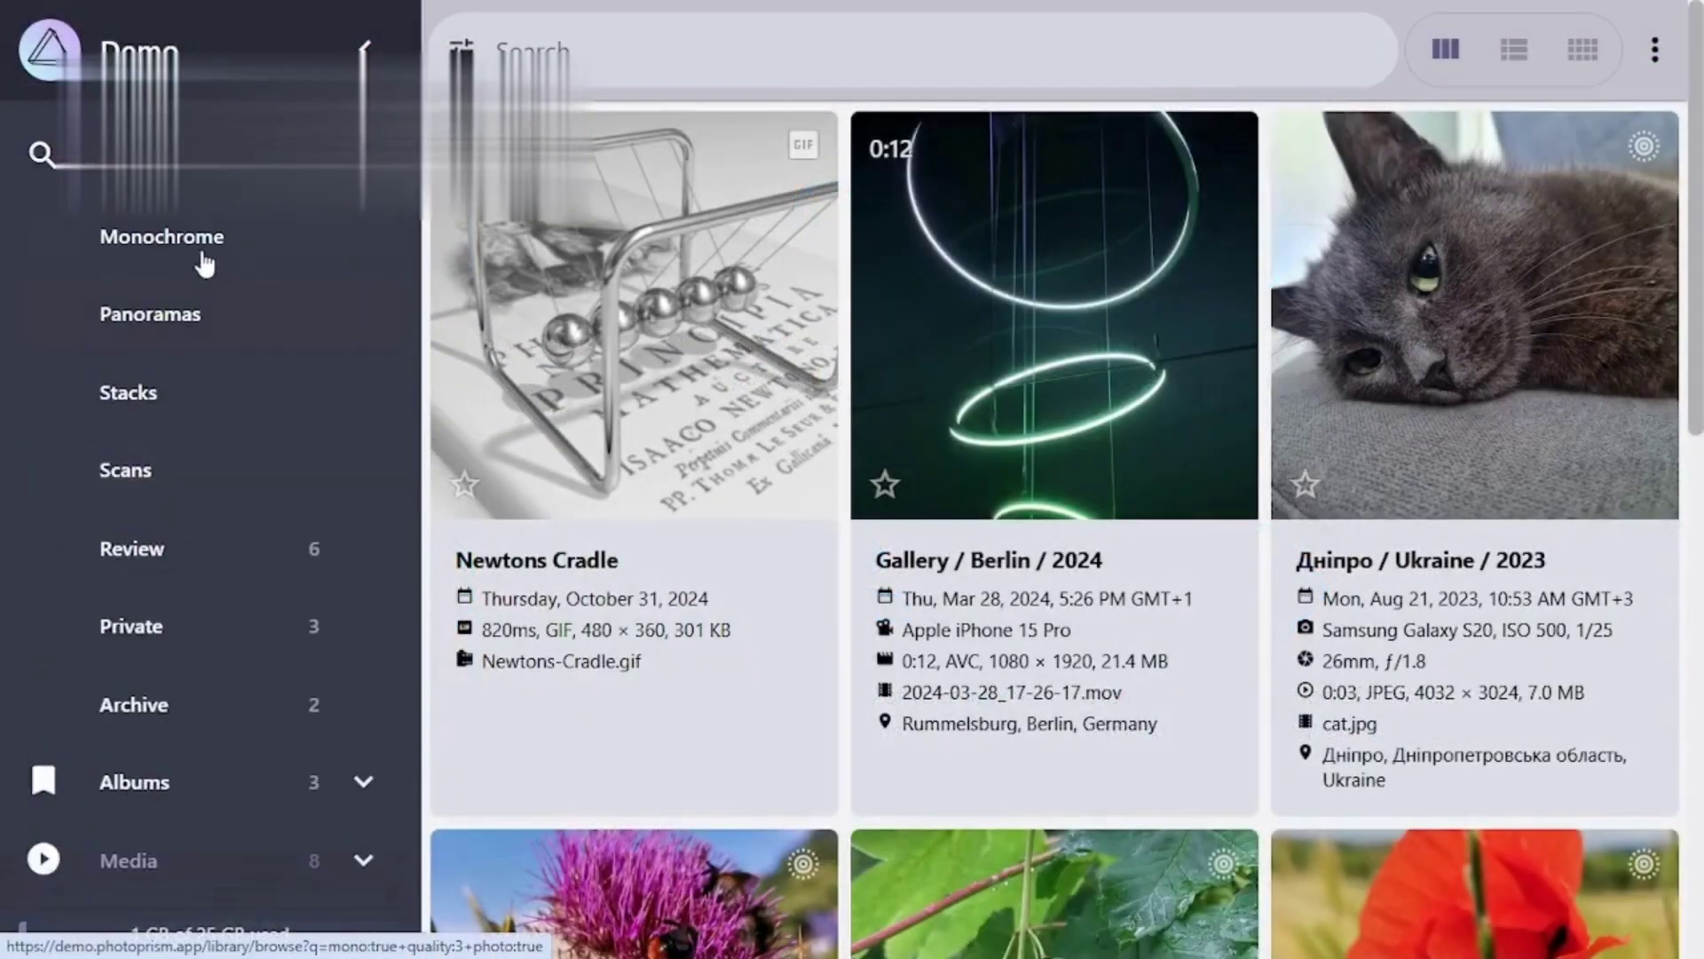
Apply the Monochrome filter in the PhotoPrism demo library, finding 4 pictures
click(205, 249)
scroll(1453, 473, down, 3)
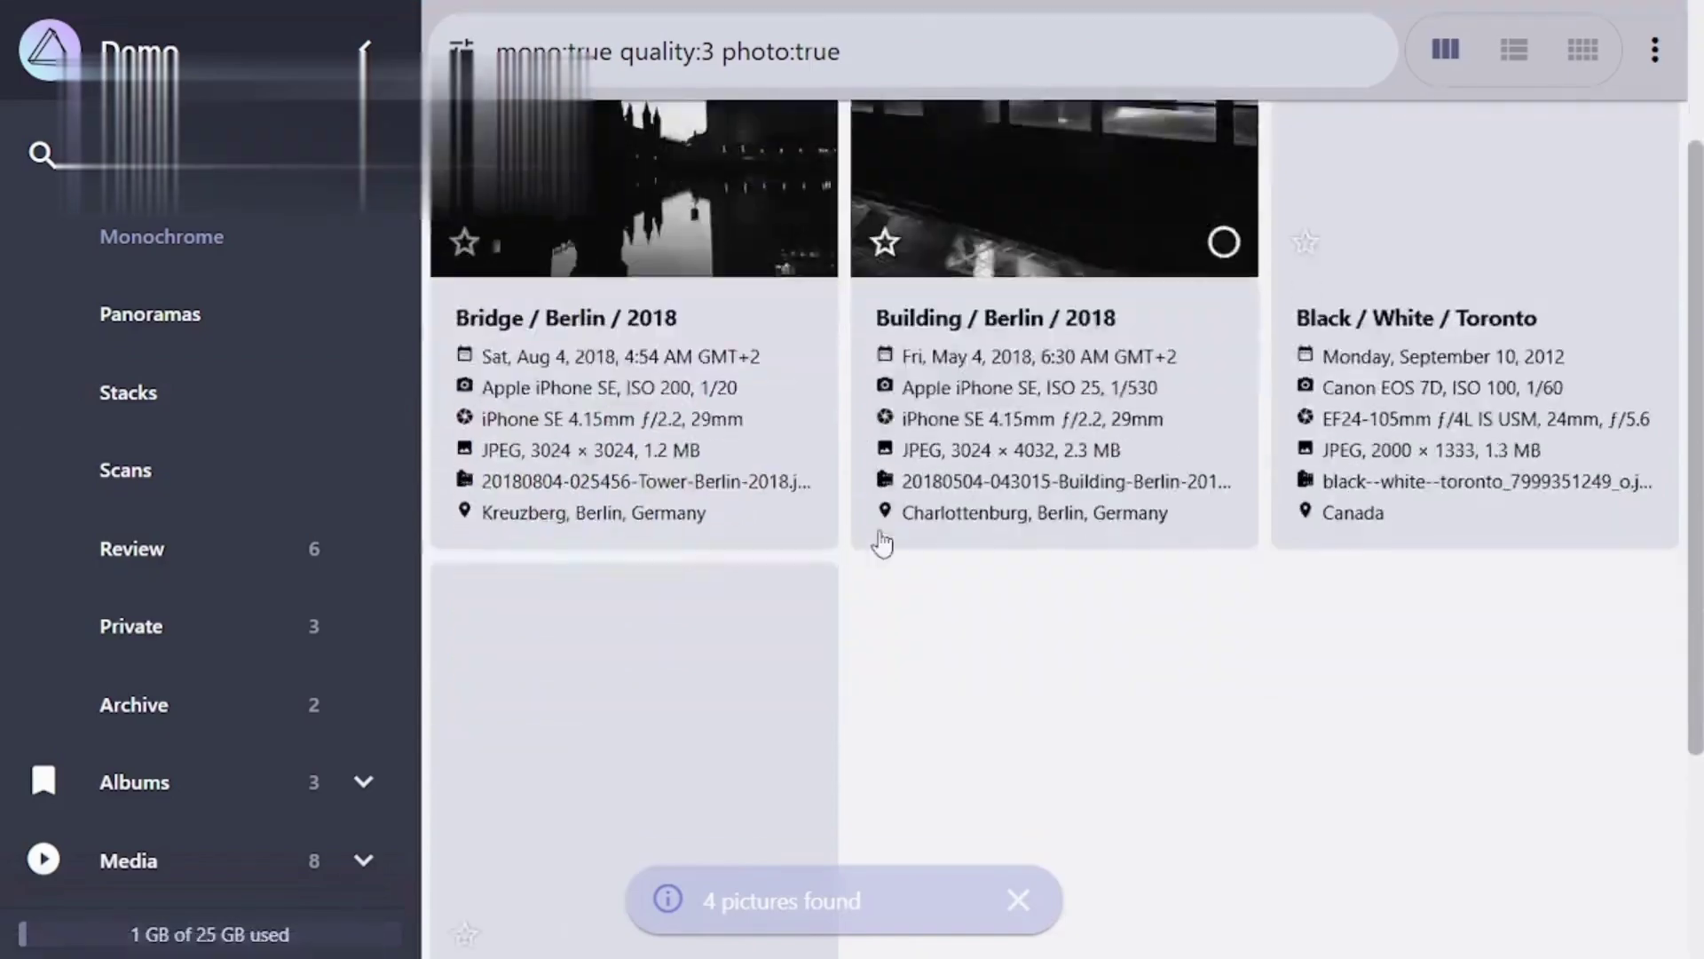
scroll(1453, 472, down, 2)
scroll(1454, 471, up, 5)
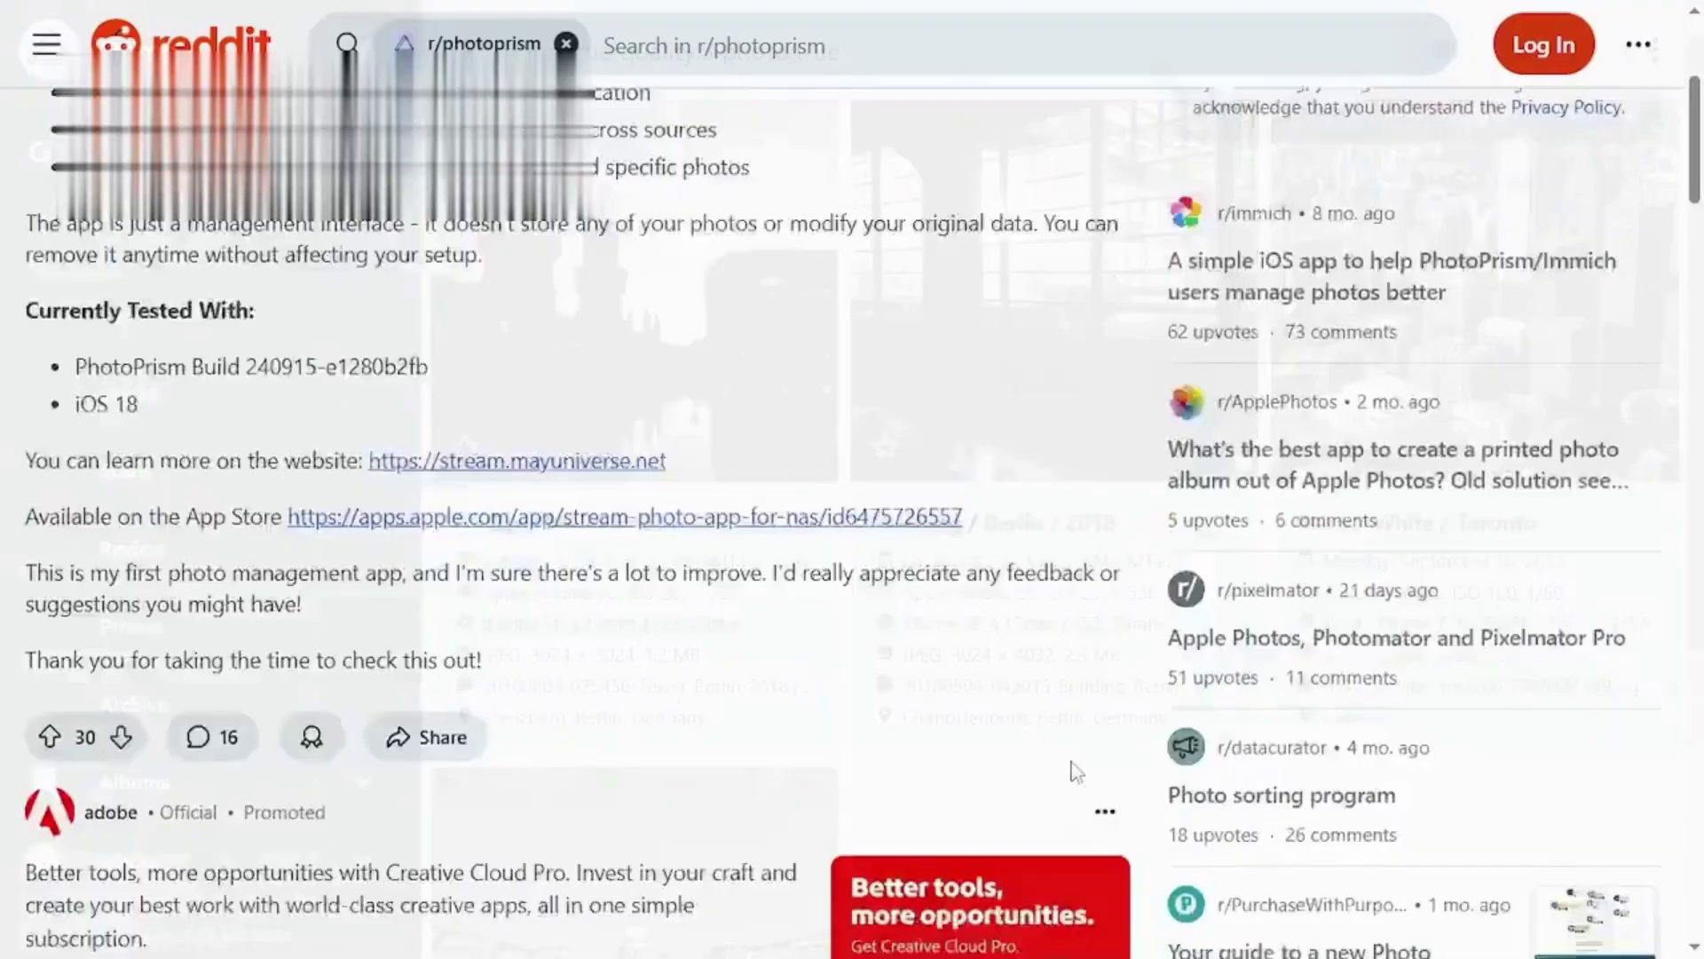
scroll(1070, 761, down, 5)
scroll(1071, 761, down, 3)
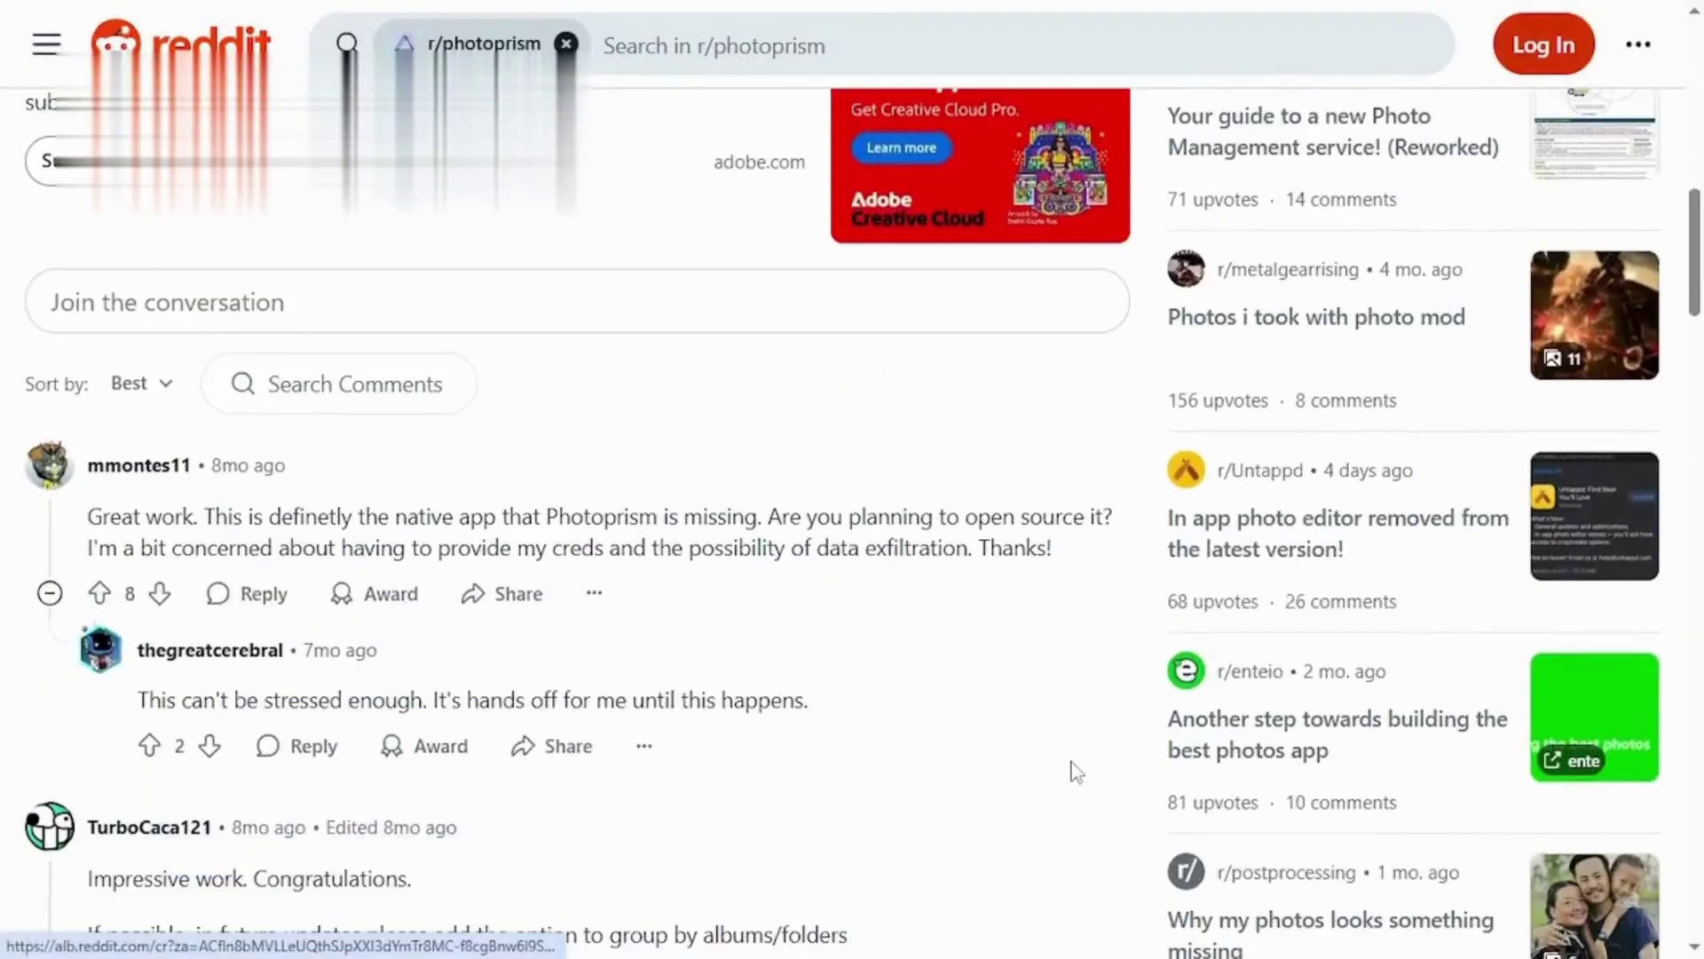
scroll(1071, 761, down, 2)
scroll(1076, 770, down, 1)
scroll(1093, 750, down, 3)
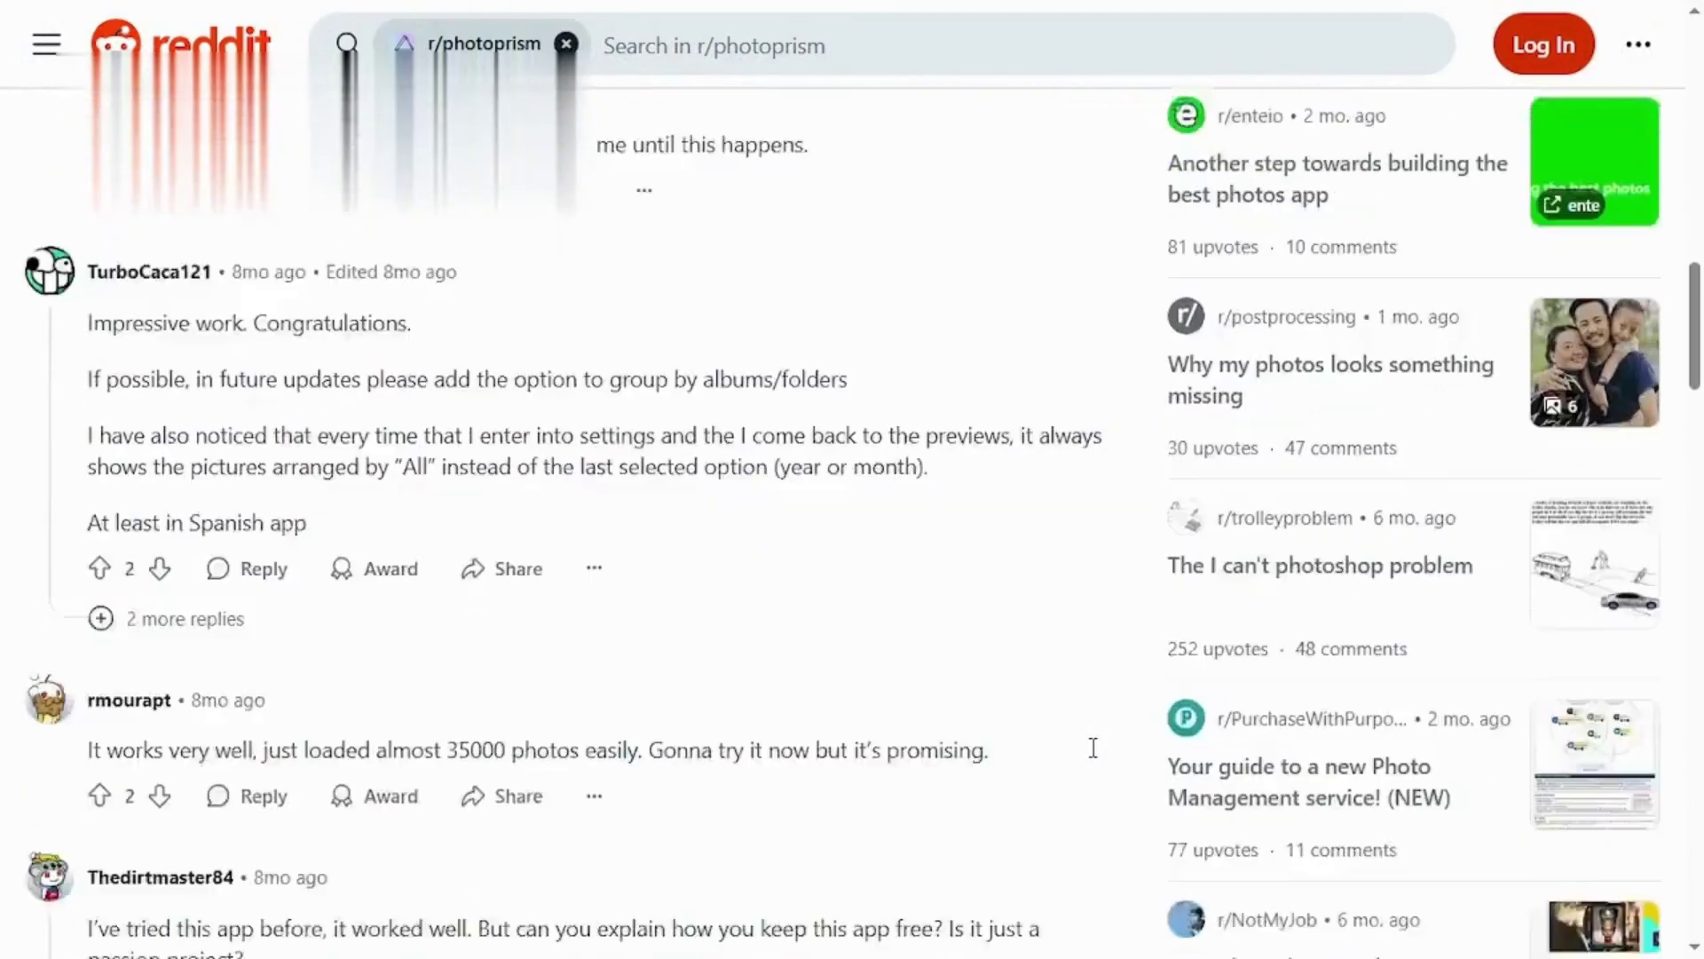
scroll(1093, 750, down, 1)
scroll(1093, 757, down, 2)
scroll(1092, 757, down, 1)
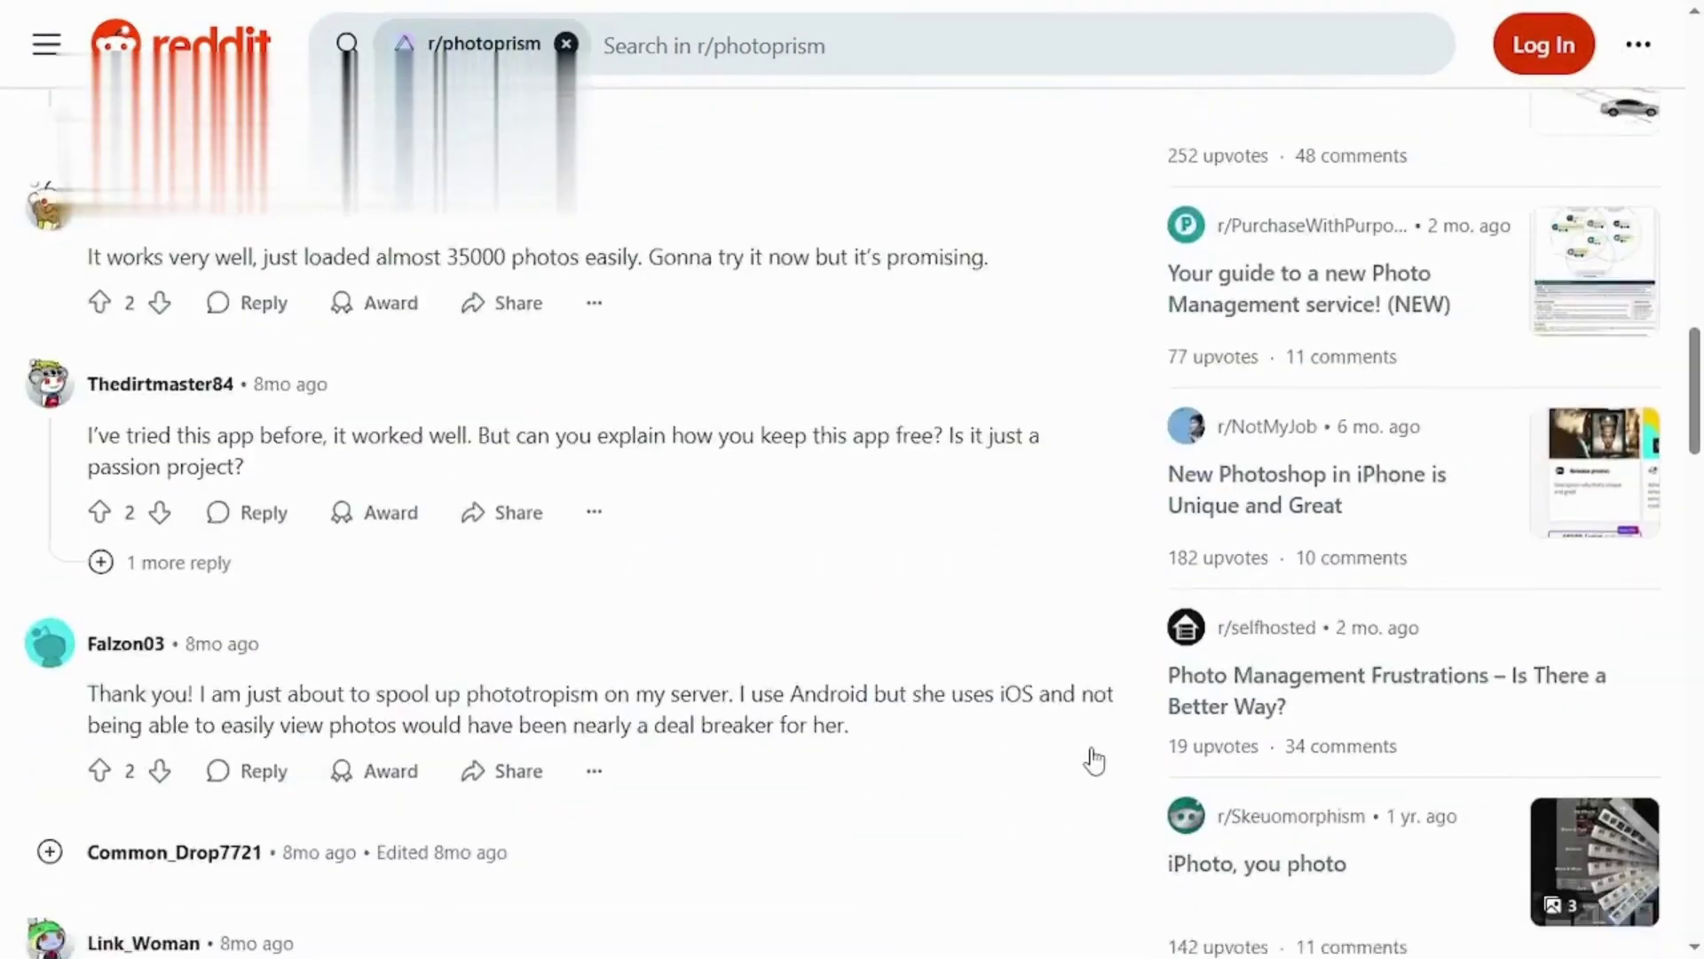
scroll(1093, 756, down, 1)
scroll(1093, 757, down, 2)
scroll(1091, 757, down, 1)
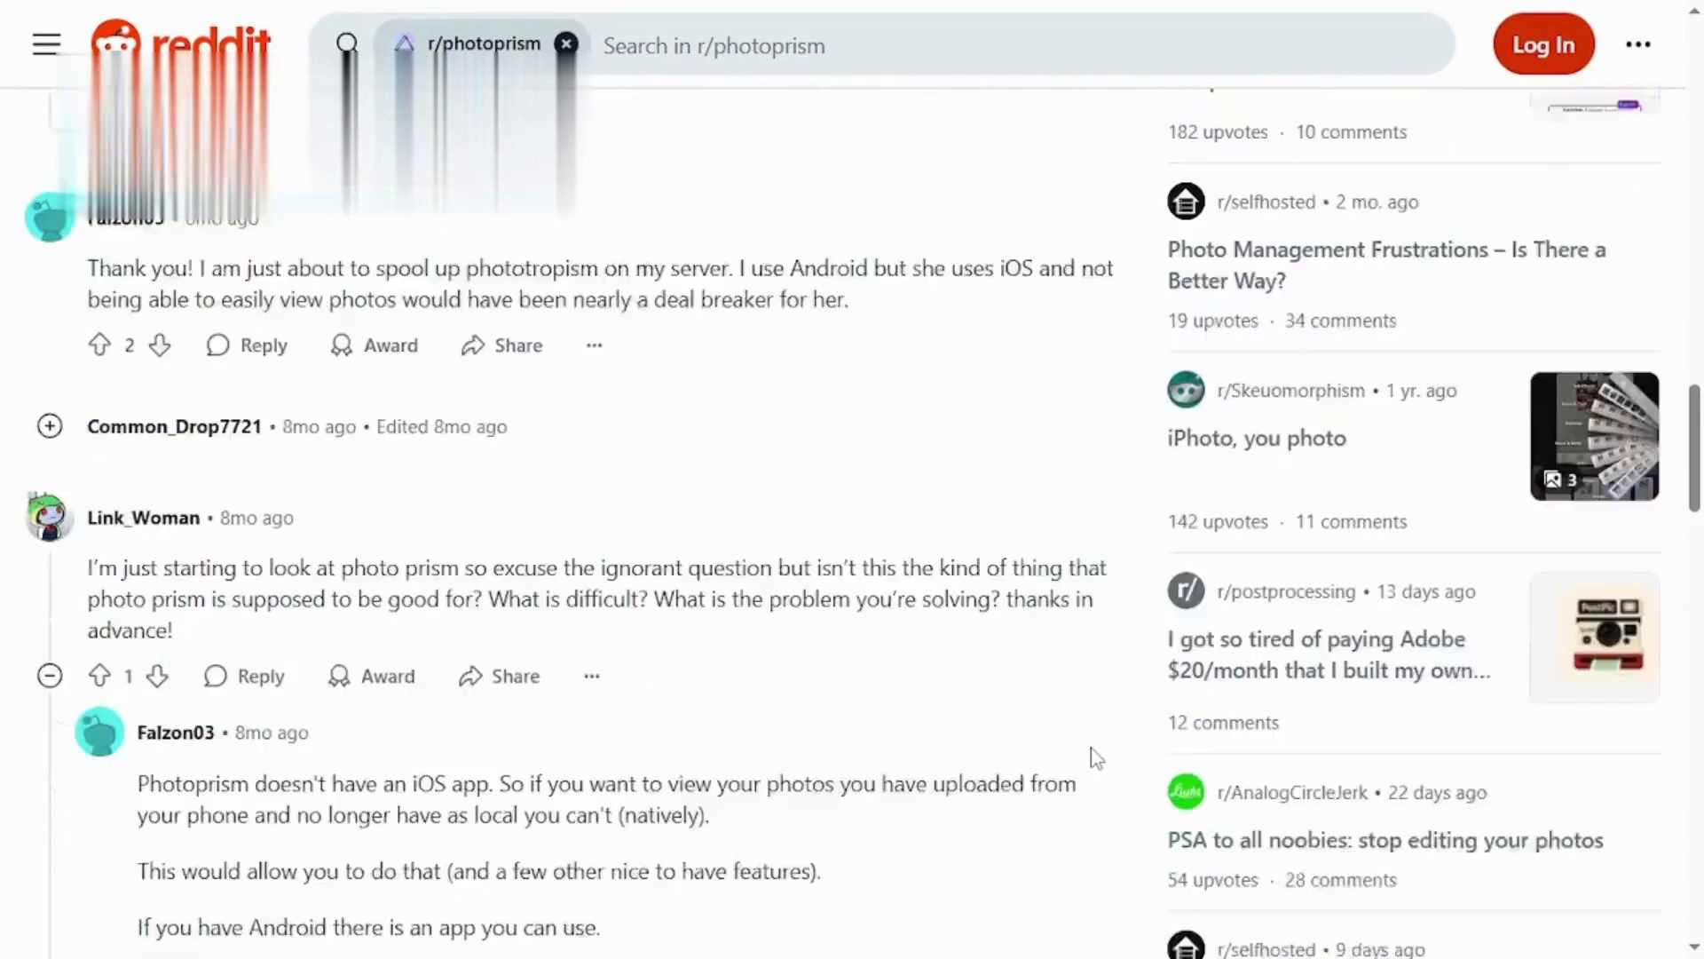
scroll(1093, 756, down, 1)
scroll(1093, 757, down, 2)
scroll(1093, 756, down, 1)
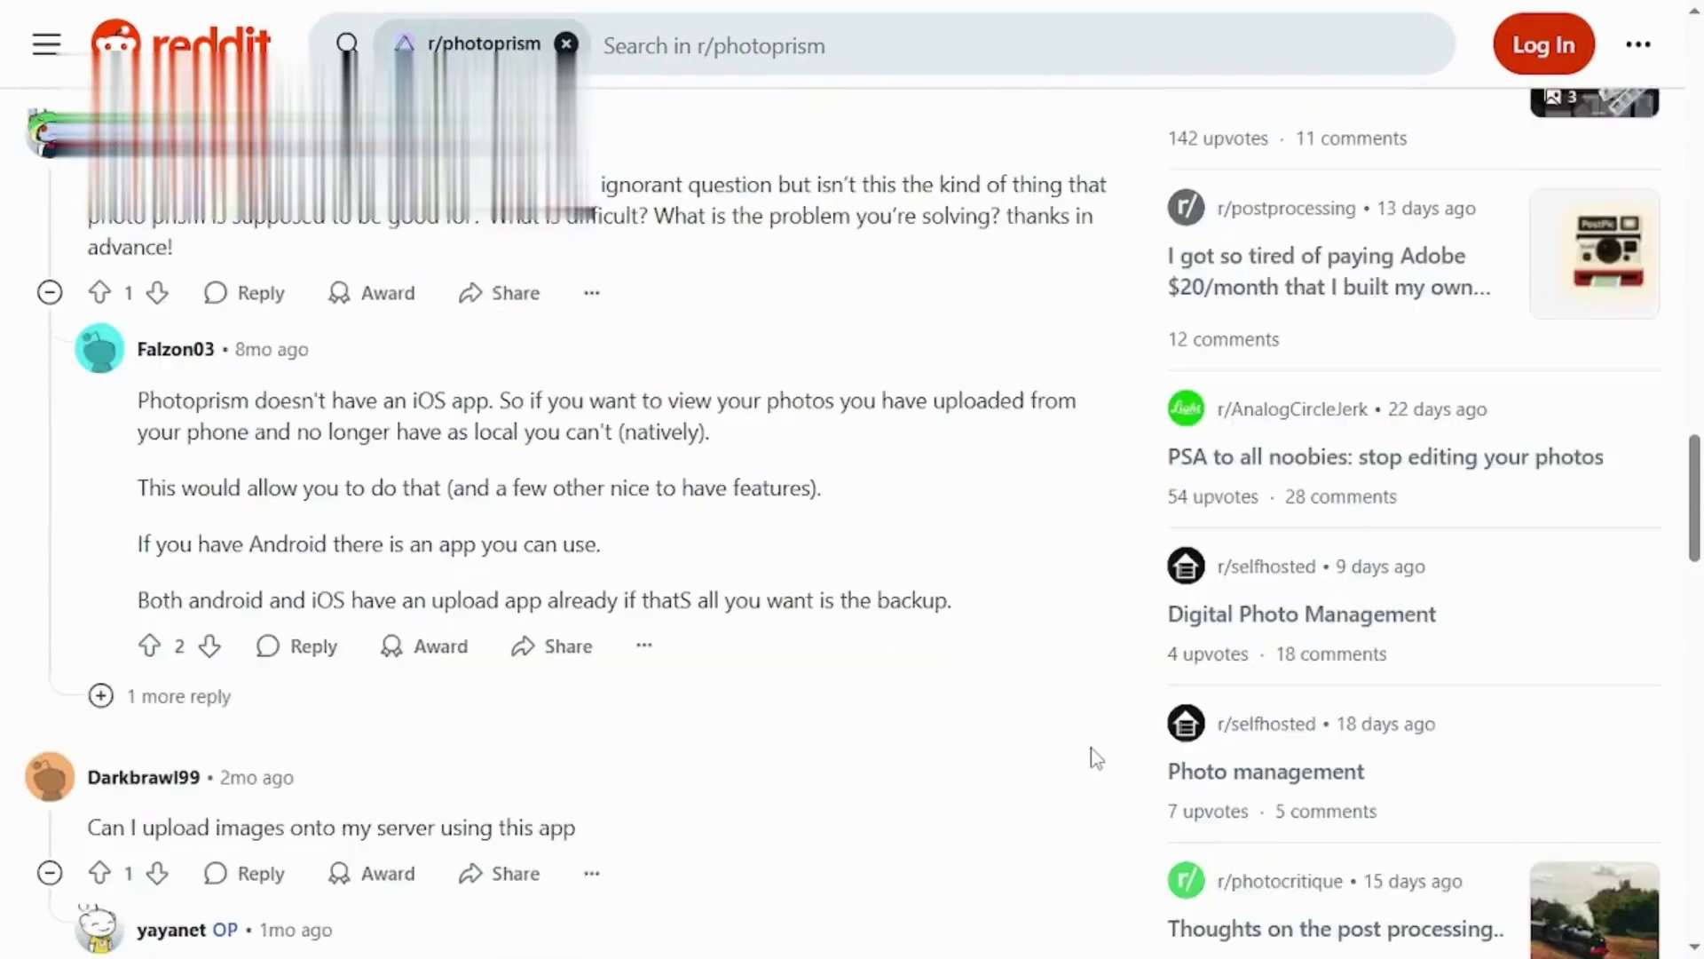
scroll(1092, 757, down, 1)
scroll(1092, 757, down, 1)
scroll(1092, 757, down, 2)
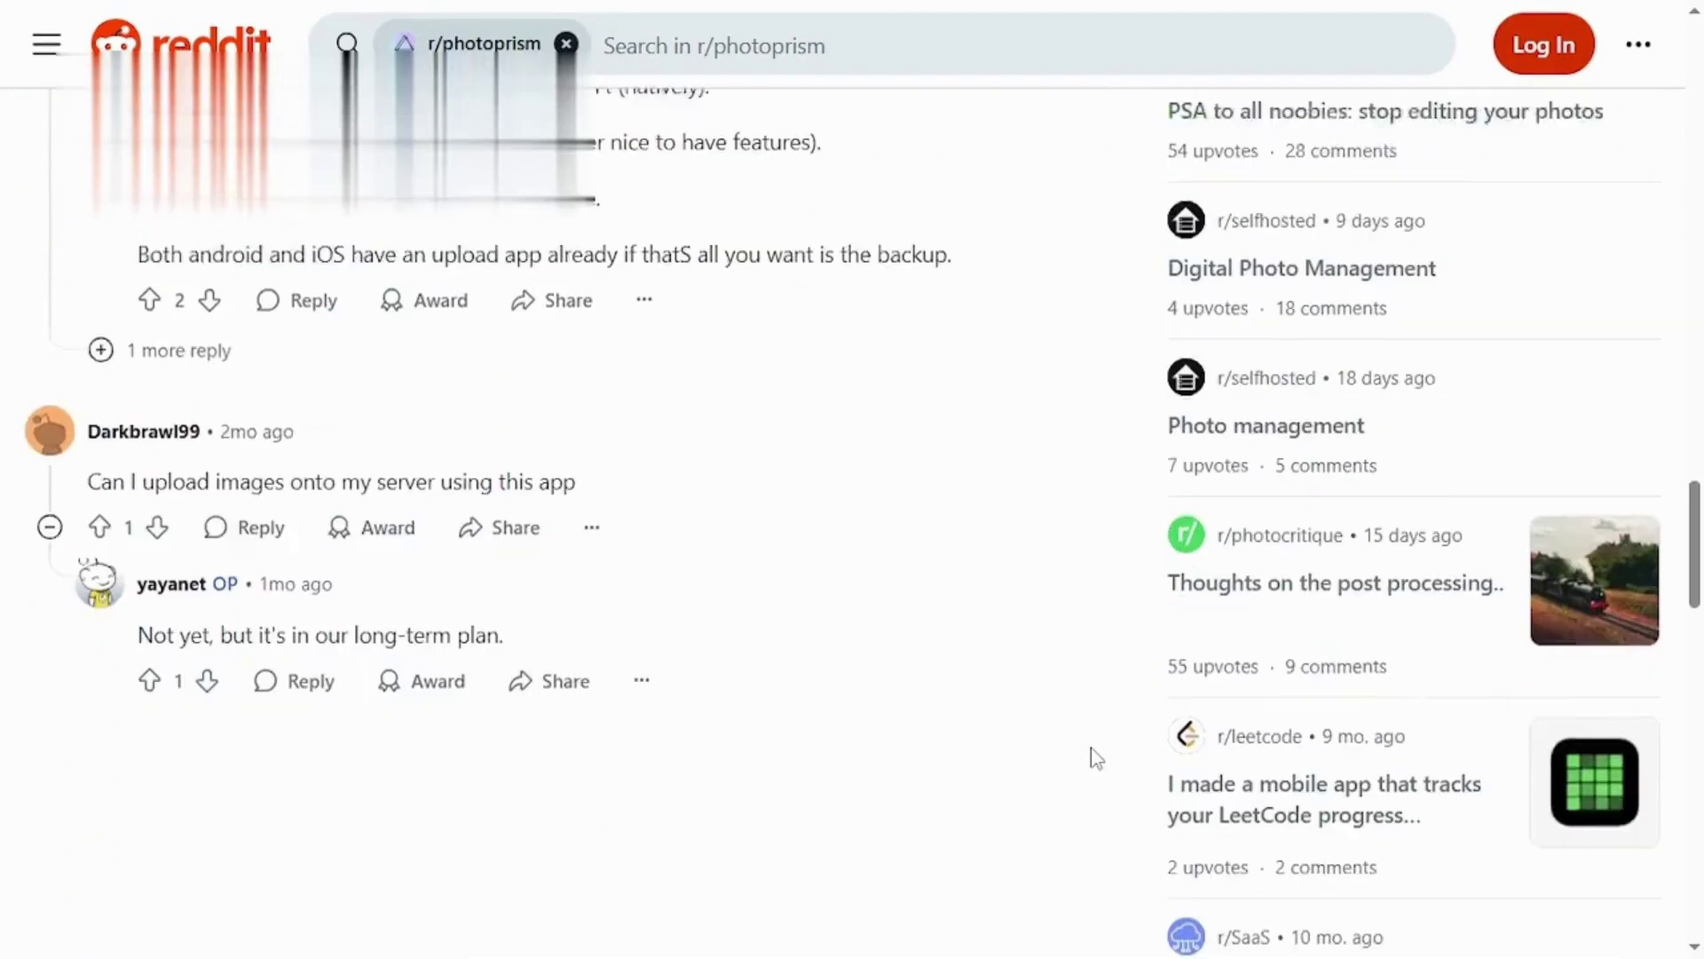
scroll(1093, 756, down, 1)
scroll(1092, 756, up, 5)
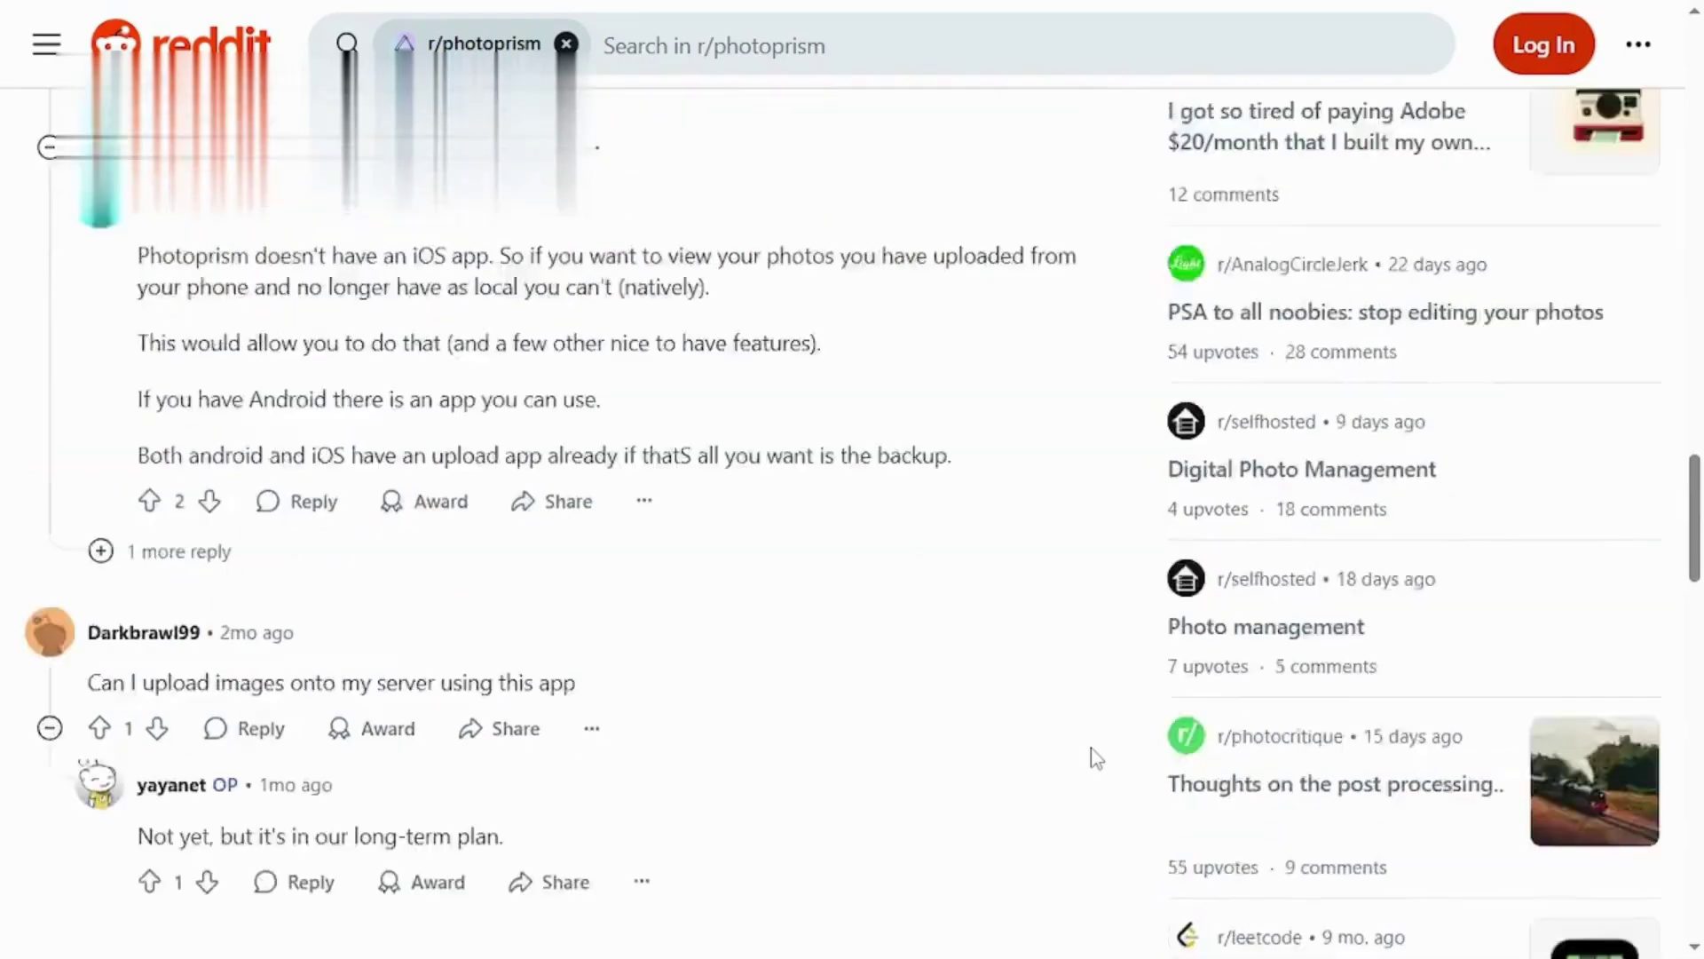
scroll(1092, 757, up, 8)
scroll(1092, 756, up, 8)
scroll(1093, 756, up, 6)
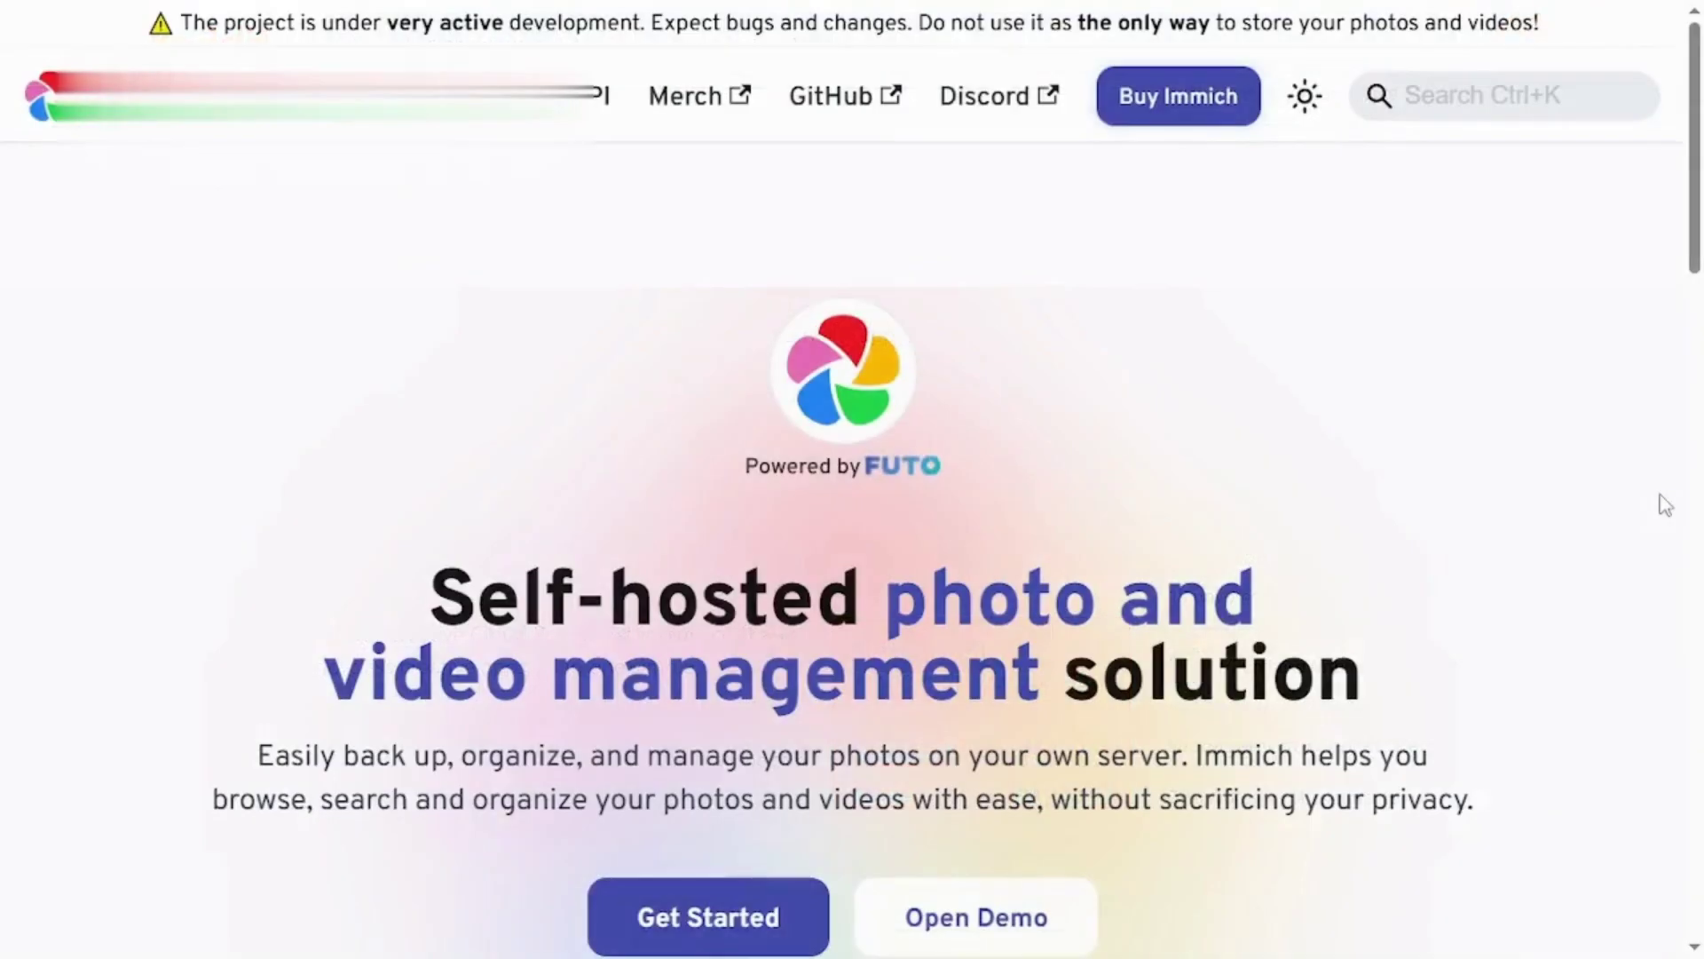
scroll(1663, 498, down, 2)
scroll(1663, 498, down, 2)
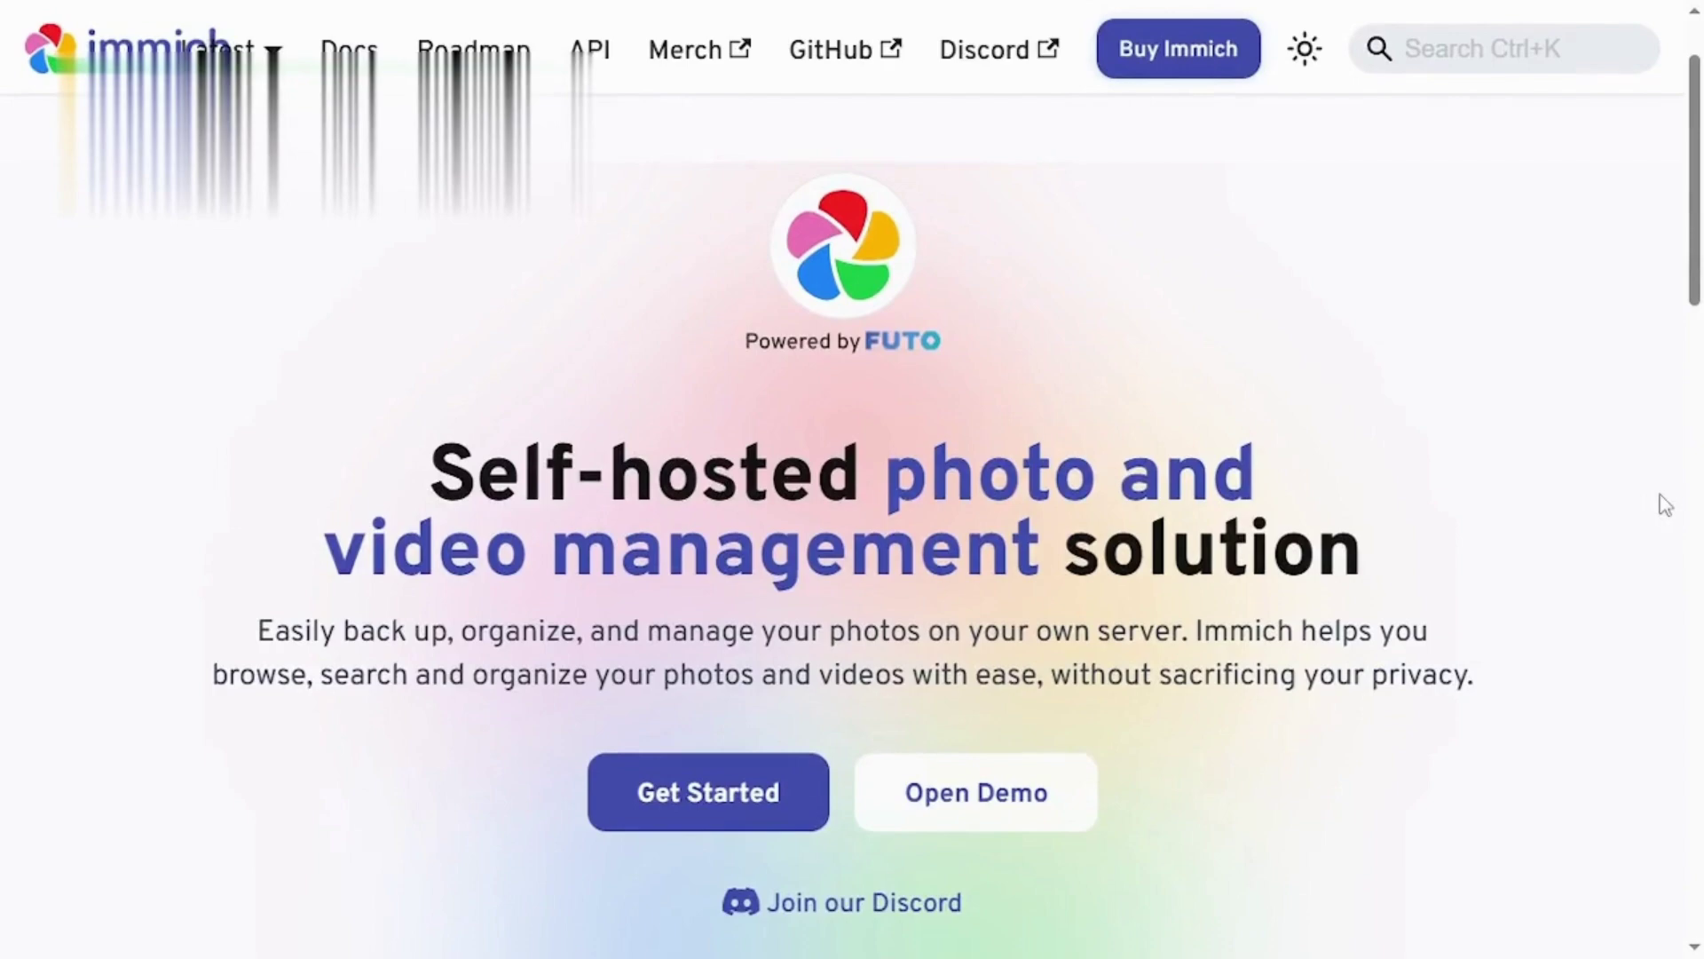
scroll(1663, 504, down, 3)
scroll(1664, 504, down, 1)
scroll(1664, 503, down, 3)
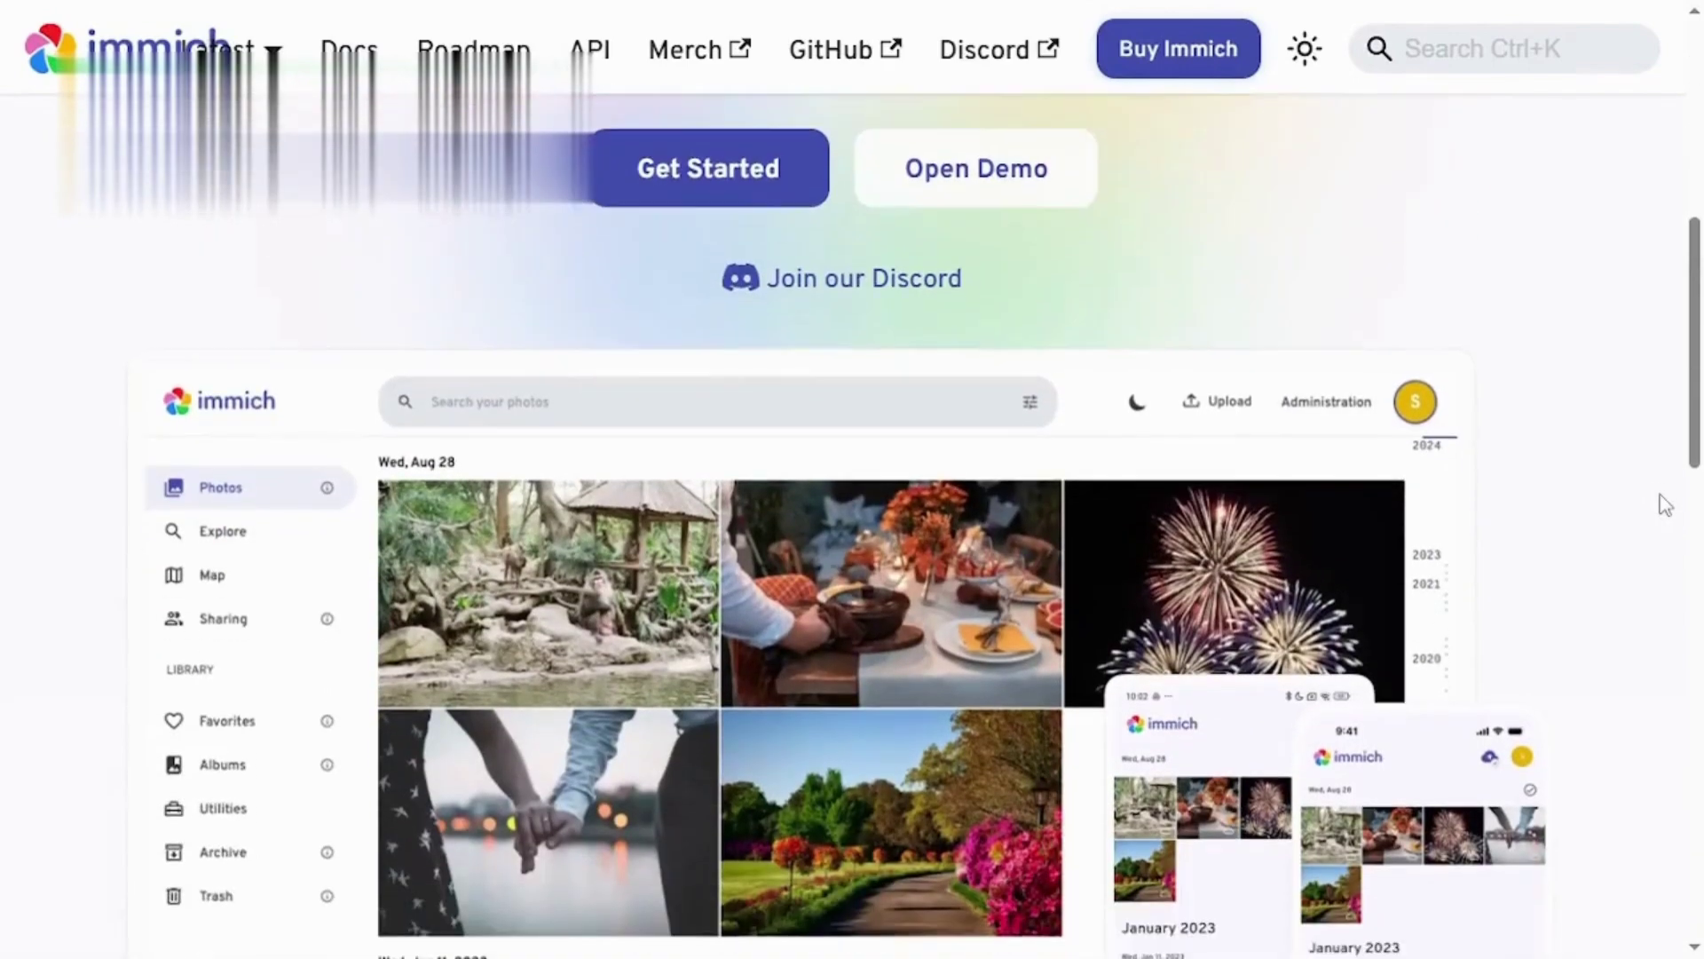
scroll(1663, 505, down, 1)
scroll(1662, 503, down, 2)
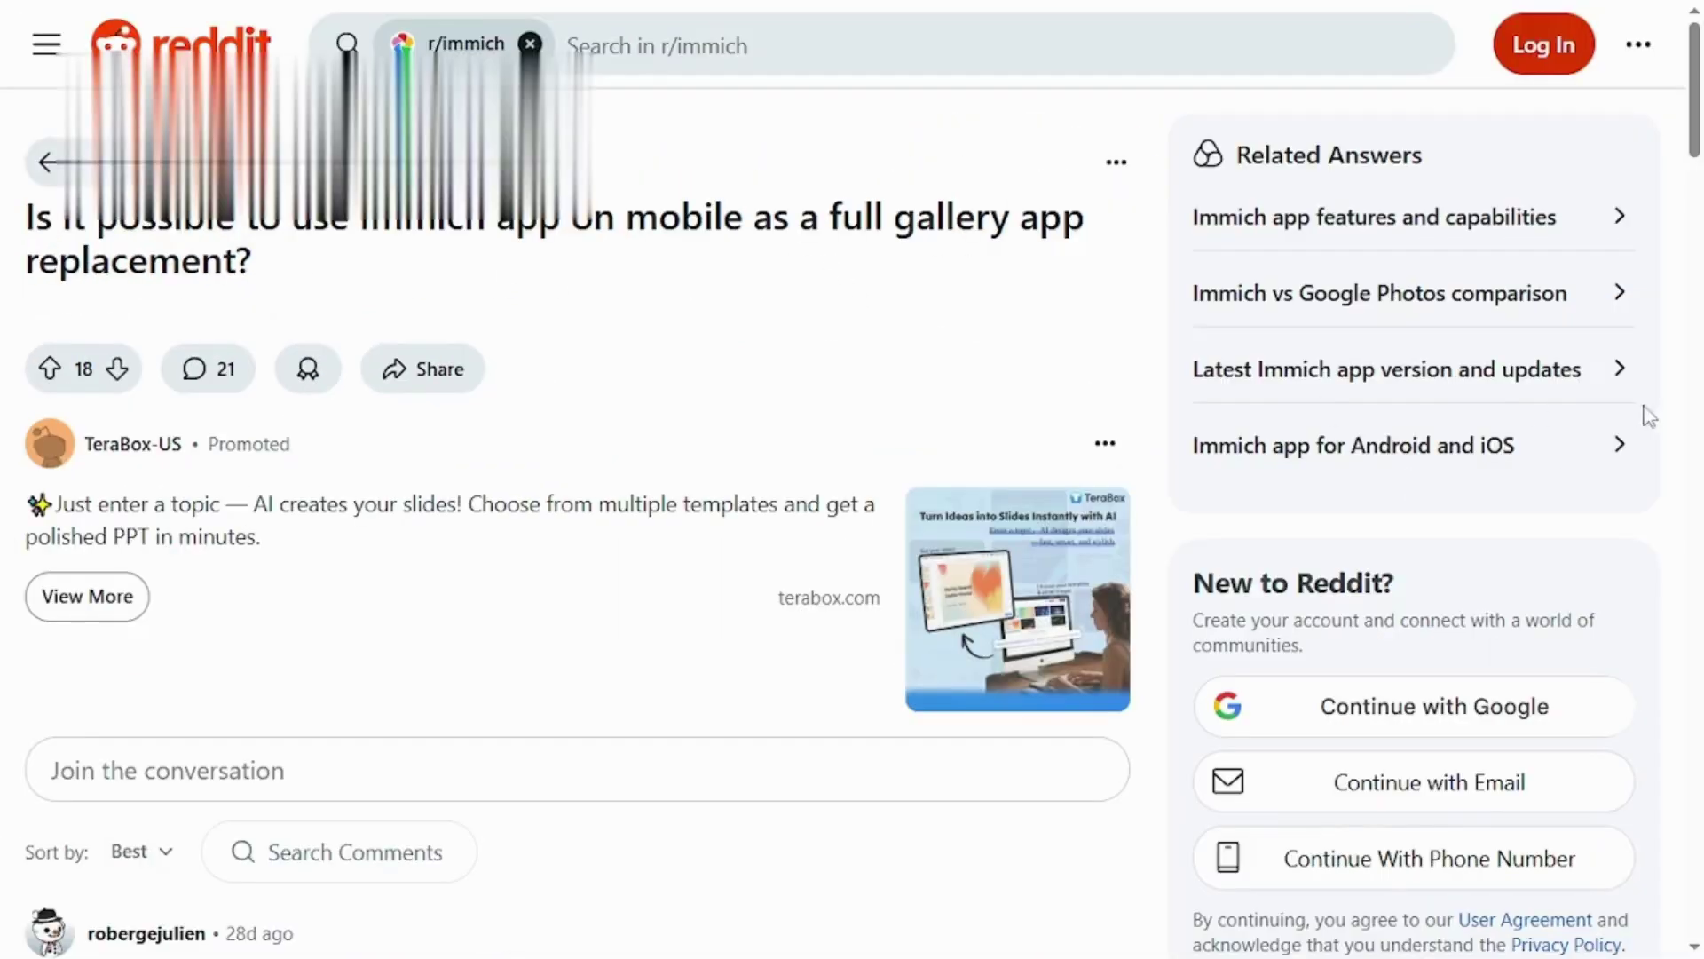
scroll(1648, 417, down, 3)
scroll(1665, 452, down, 2)
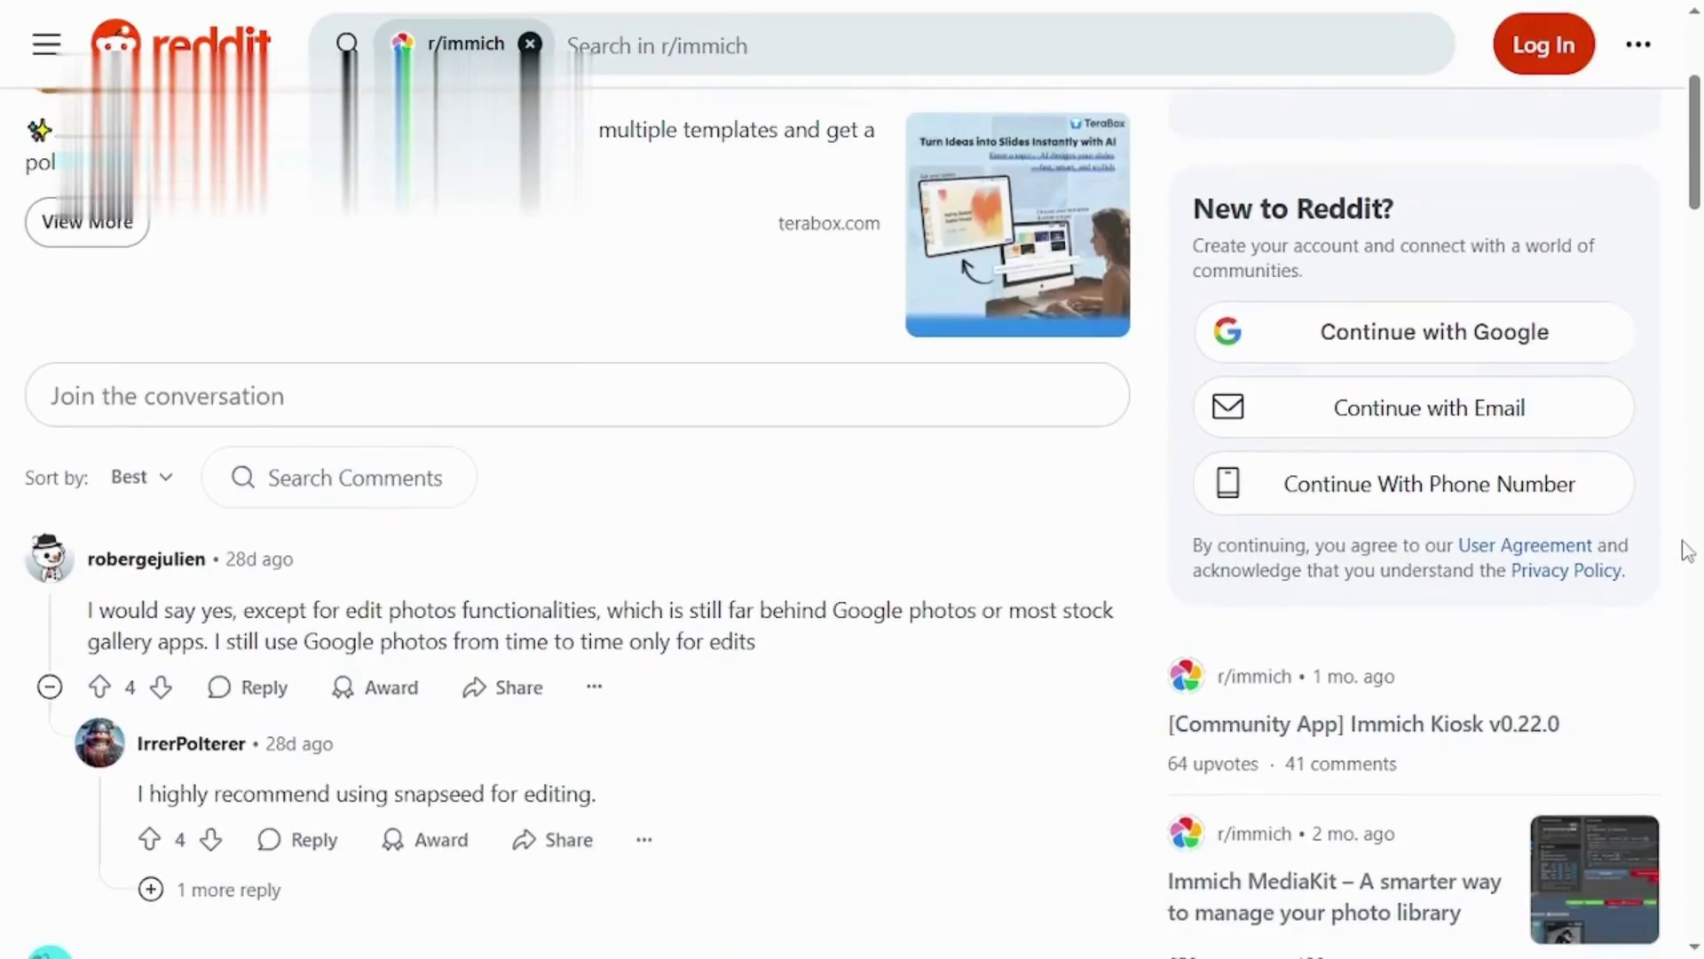
scroll(1685, 549, down, 2)
scroll(1681, 559, down, 2)
scroll(1678, 566, down, 1)
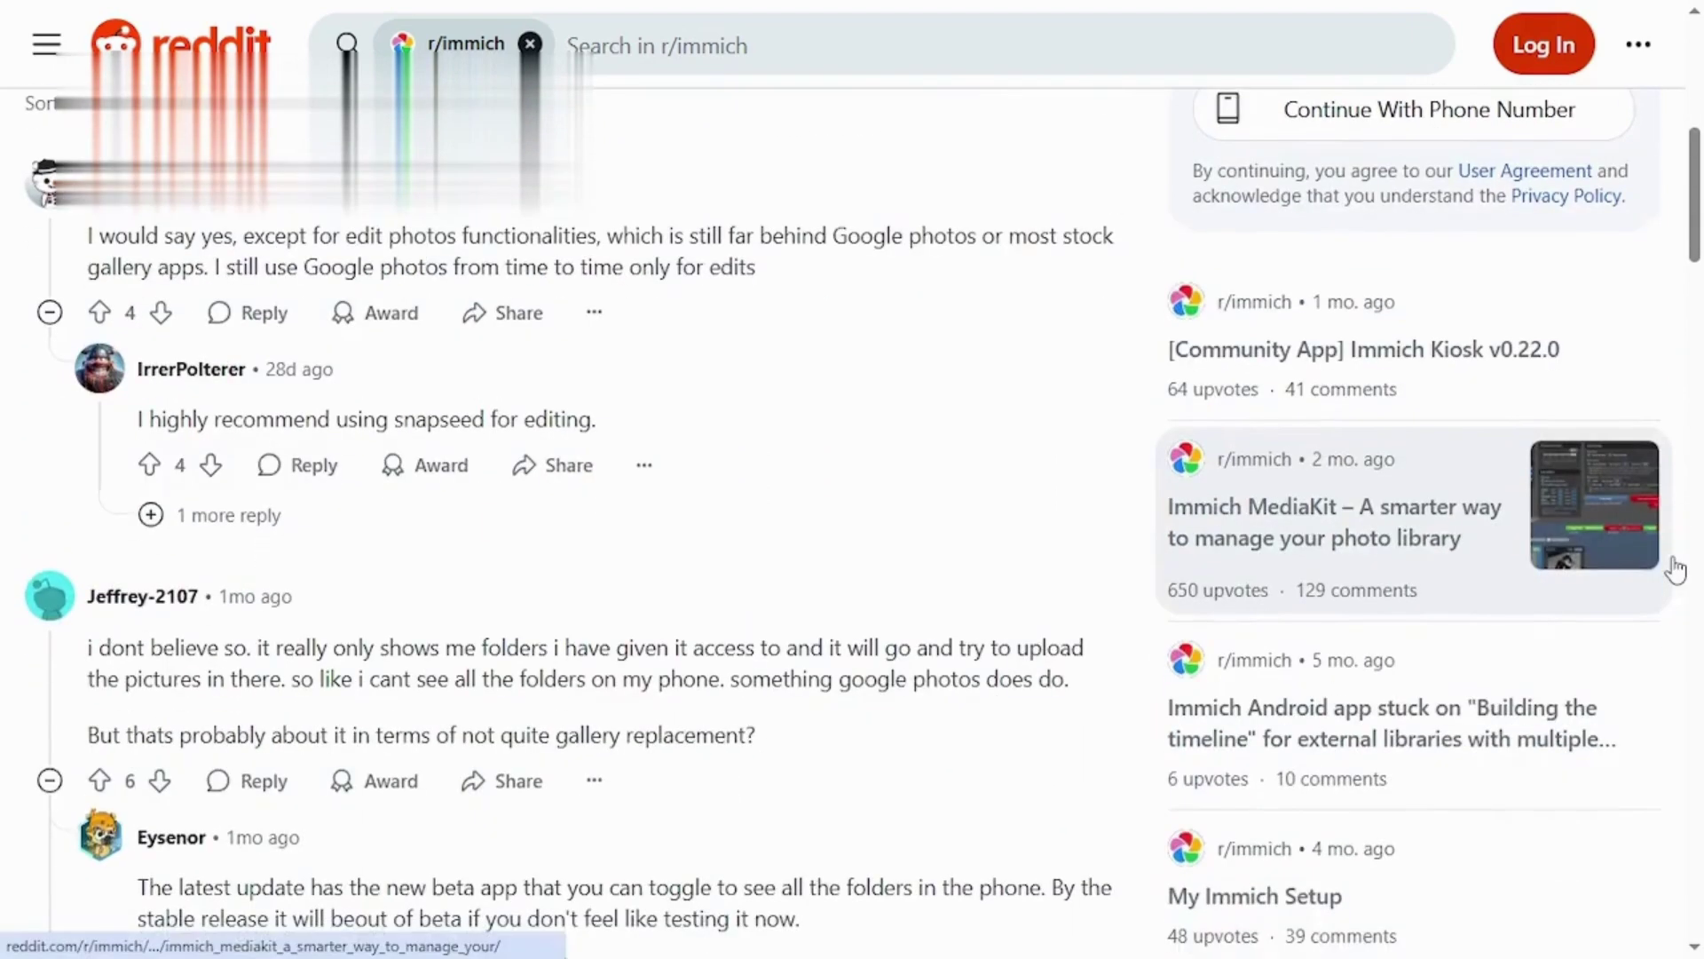
scroll(1677, 568, down, 2)
scroll(1677, 568, down, 1)
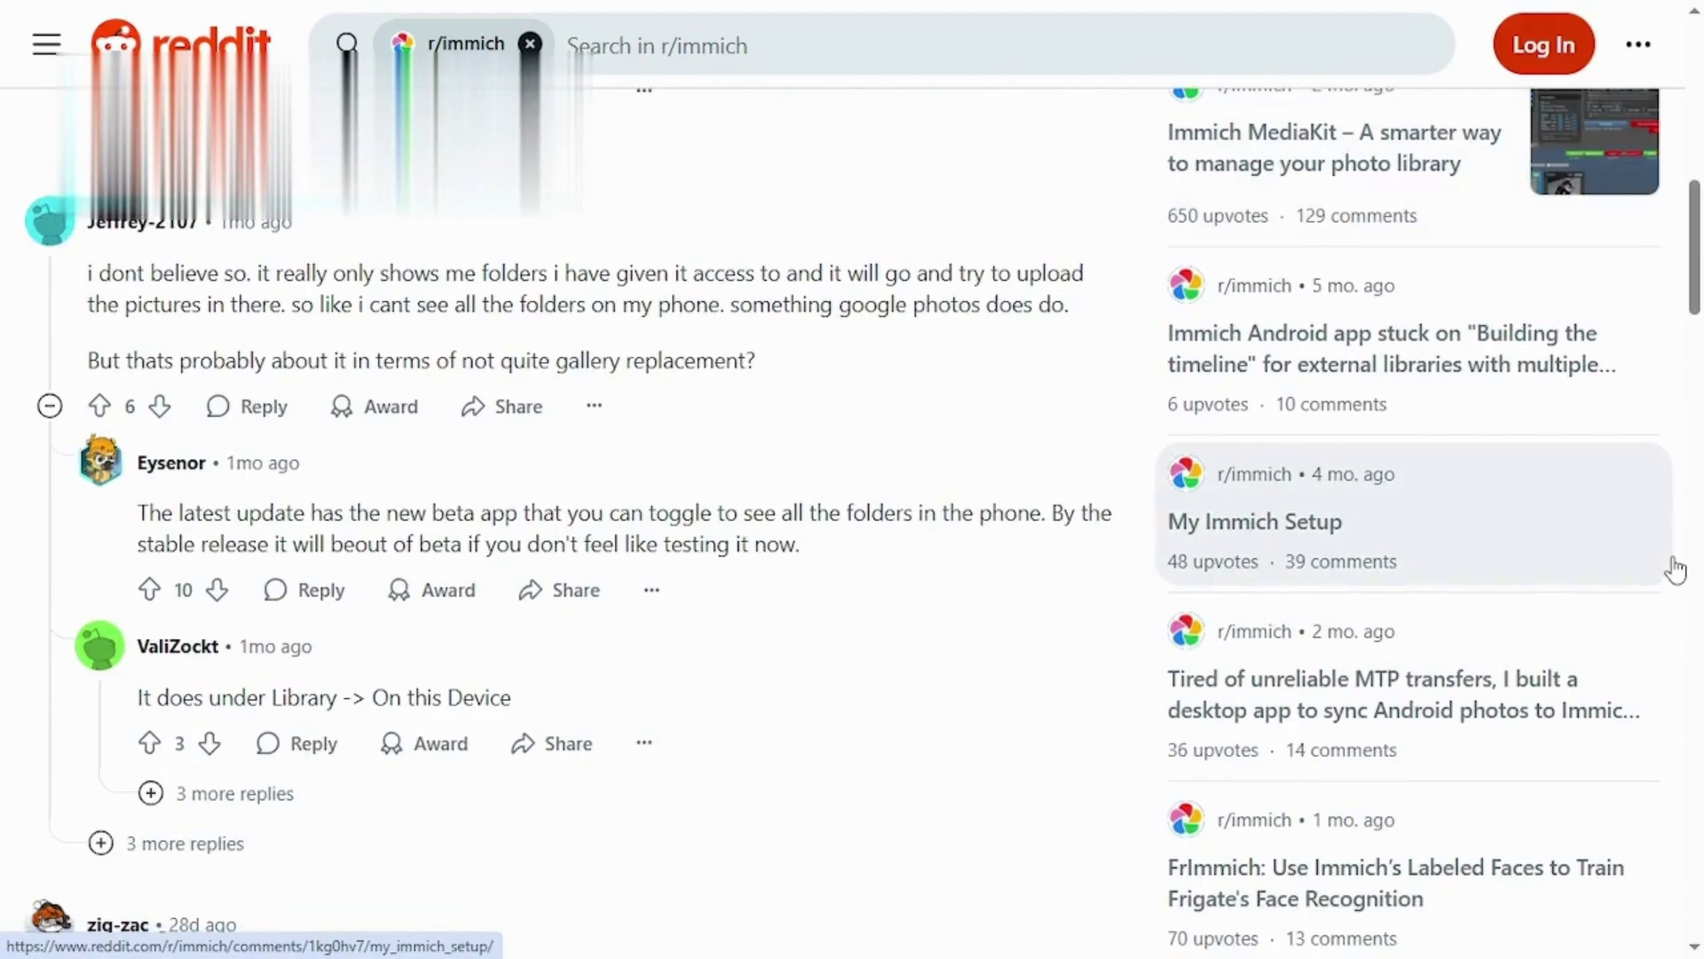
scroll(1677, 567, down, 2)
scroll(1677, 568, down, 1)
scroll(1677, 567, down, 1)
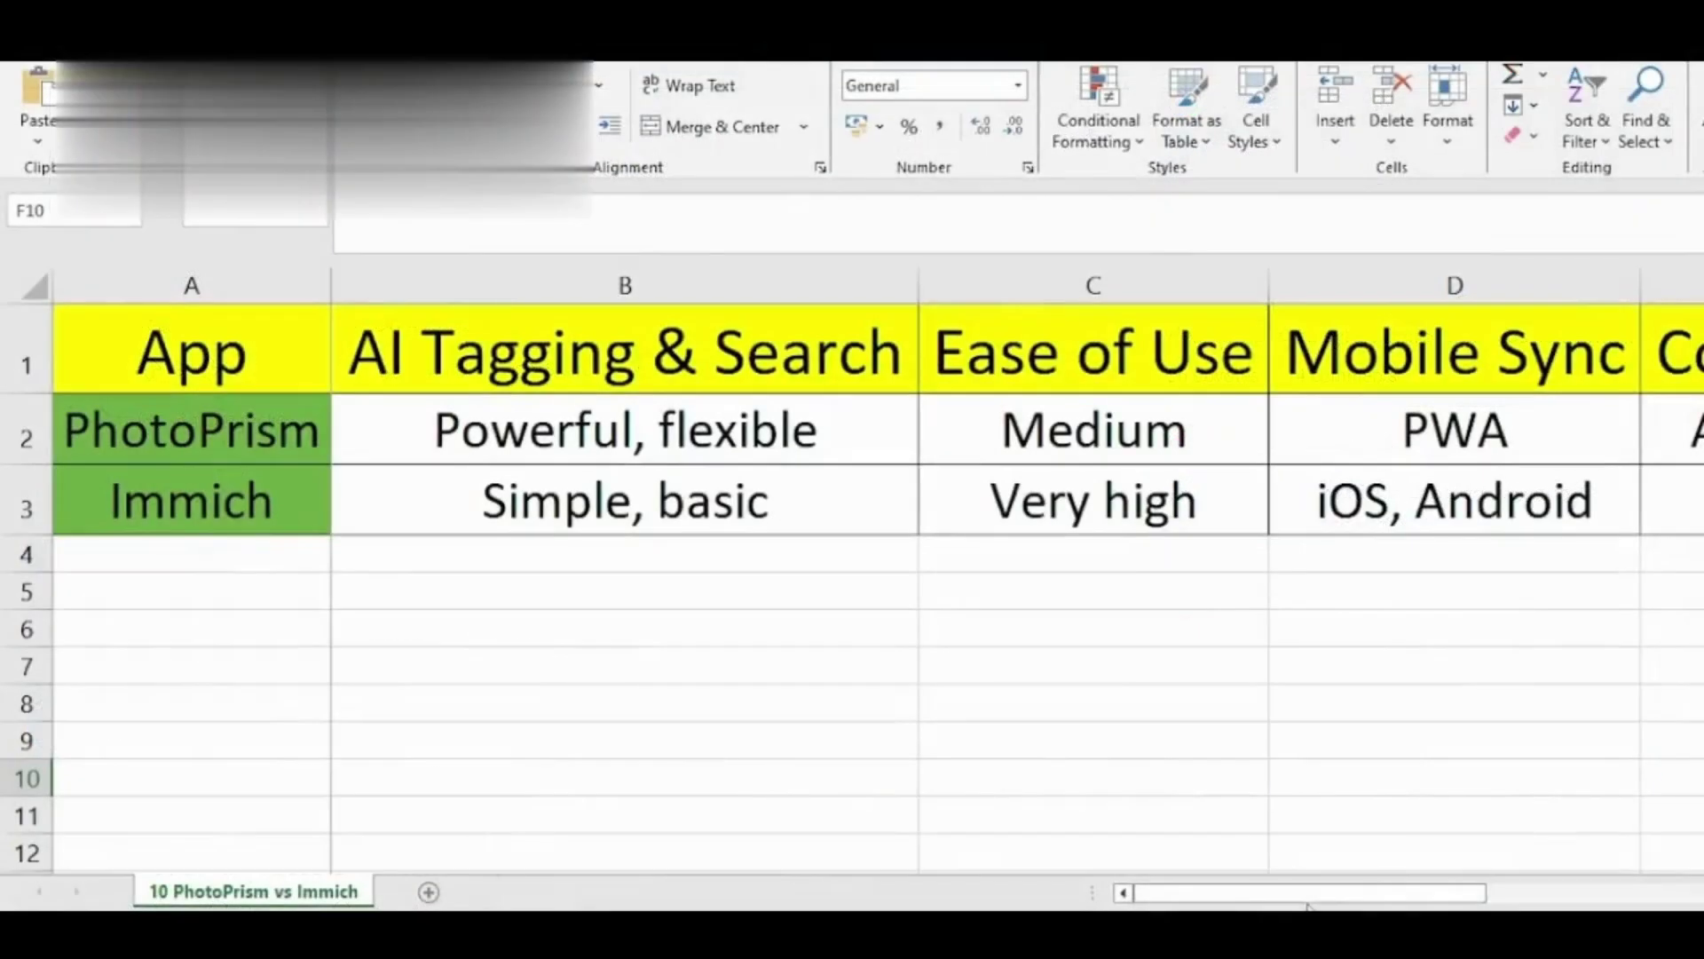
drag(1309, 903, 1485, 903)
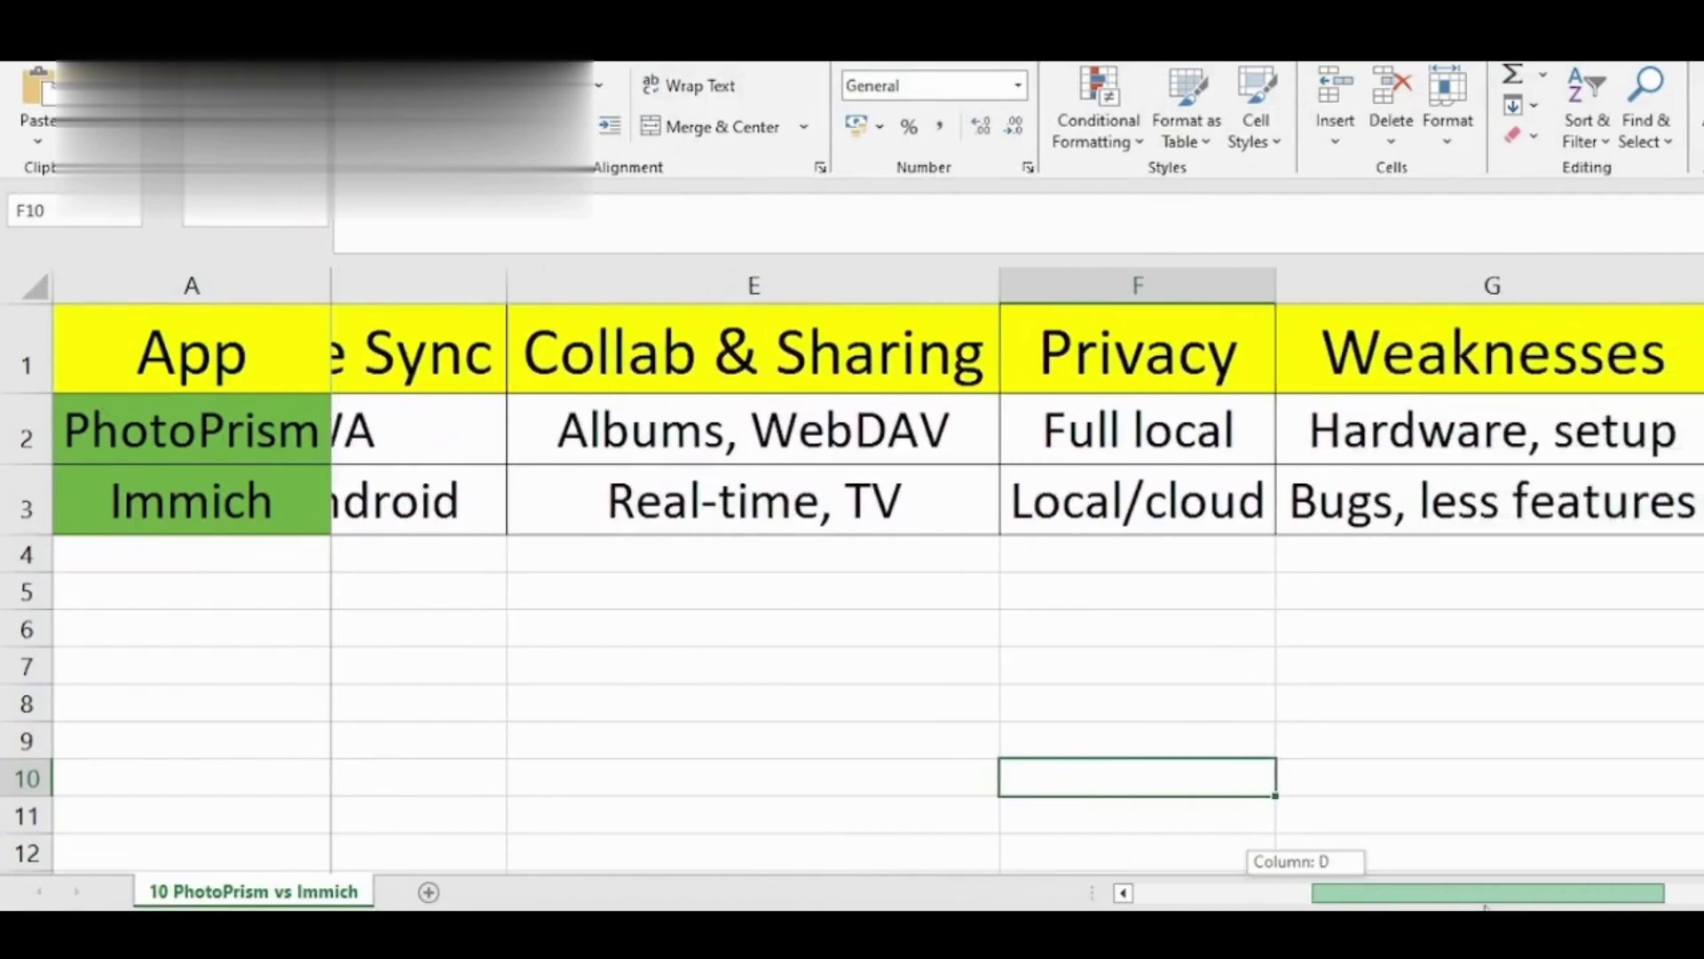